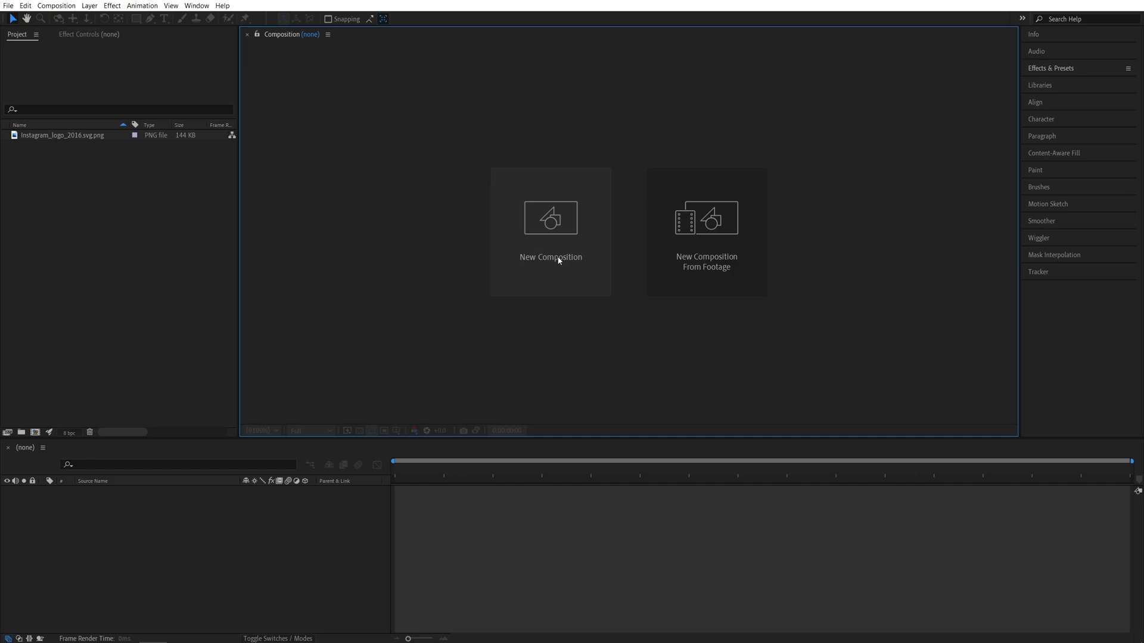
Create the 1920×1080, 30 fps, 8-second composition named Render
{"action": "left_click", "coordinate": [558, 260]}
{"action": "type", "text": "Render"}
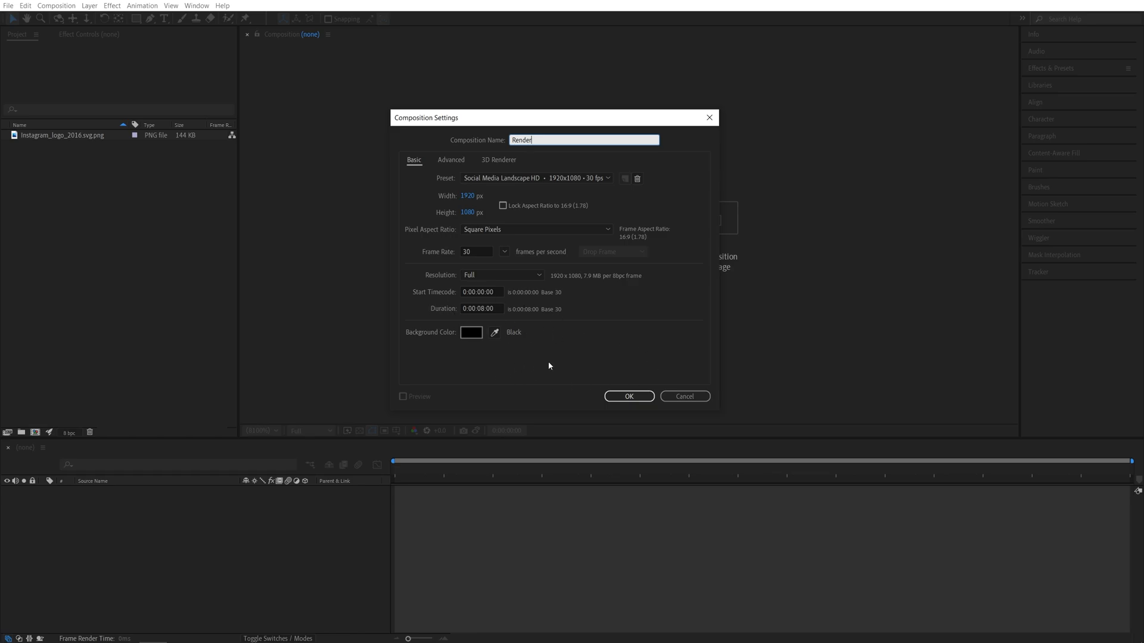
{"action": "left_click", "coordinate": [629, 396]}
Place the Instagram logo PNG in the Render timeline at 60% scale
{"action": "mouse_move", "coordinate": [63, 135]}
{"action": "left_mouse_down"}
{"action": "mouse_move", "coordinate": [177, 186]}
{"action": "mouse_move", "coordinate": [149, 552]}
{"action": "left_mouse_up"}
{"action": "key", "text": "s"}
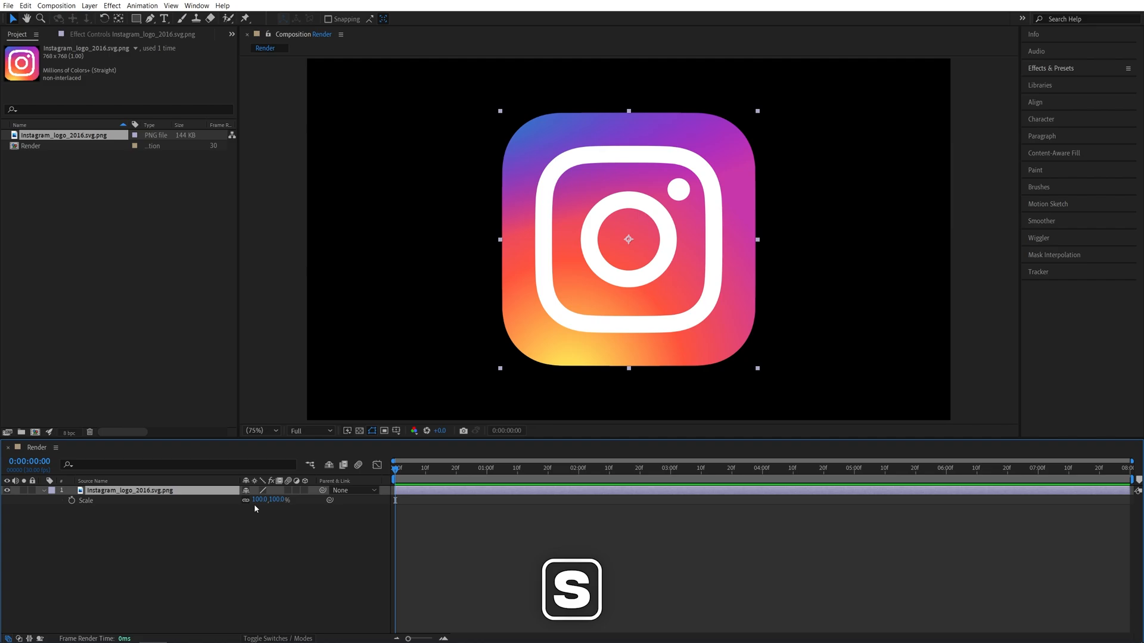
{"action": "left_click", "coordinate": [260, 499]}
{"action": "type", "text": "60"}
{"action": "left_click", "coordinate": [259, 540]}
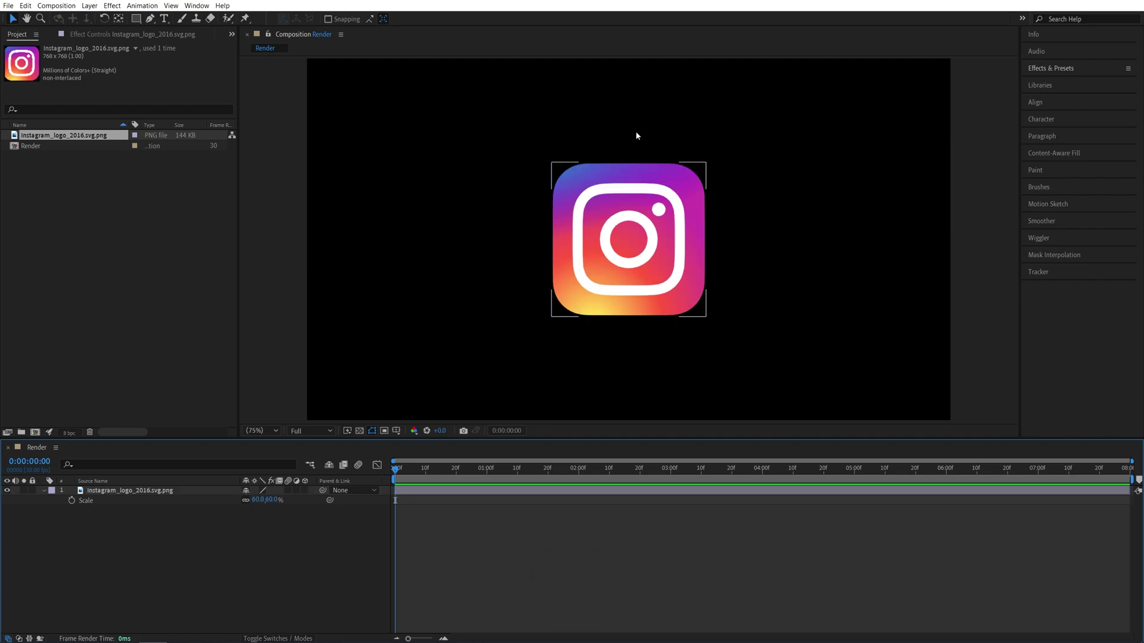
Pre-compose the logo layer into a precomp named Logo, moving all attributes
{"action": "right_click", "coordinate": [139, 492]}
{"action": "left_click", "coordinate": [163, 430]}
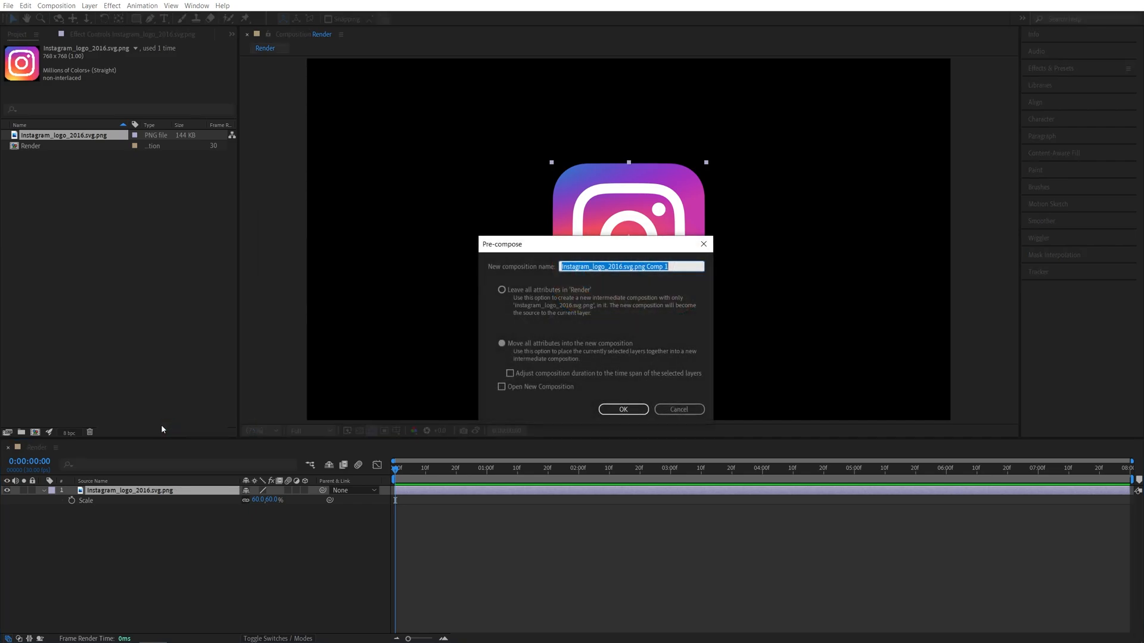
{"action": "type", "text": "Logo"}
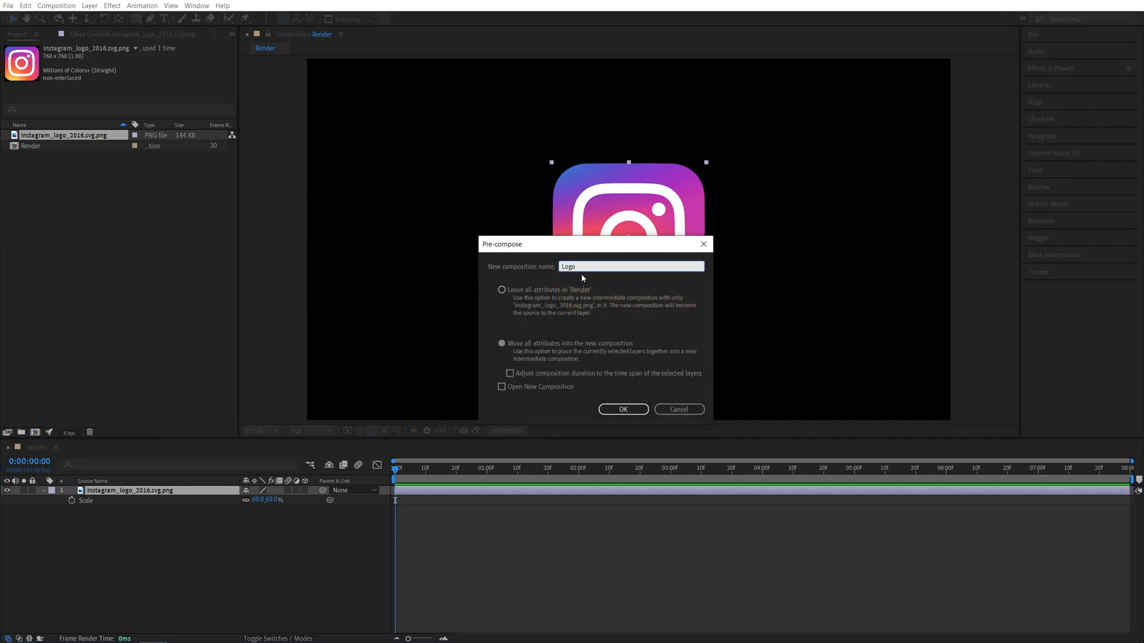
{"action": "left_click", "coordinate": [501, 343]}
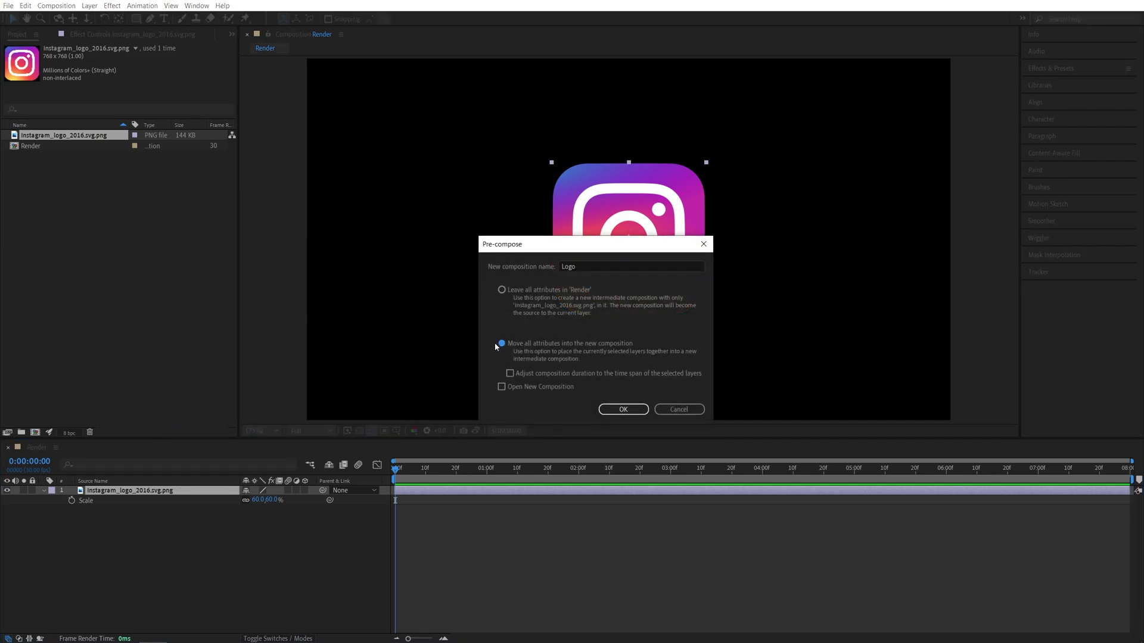
{"action": "left_click", "coordinate": [625, 410]}
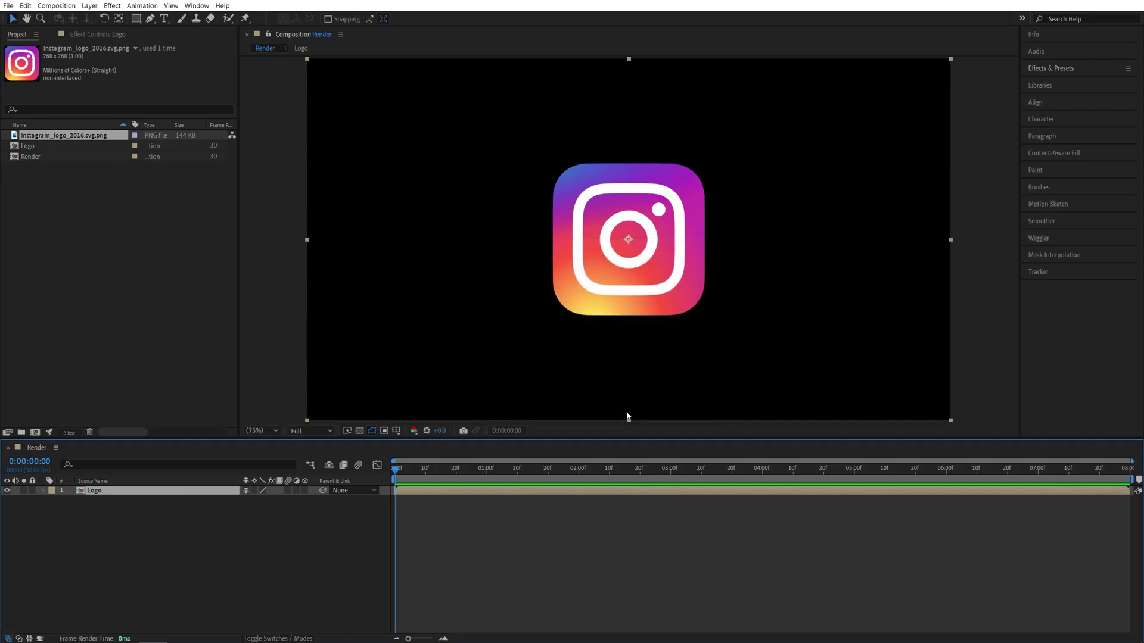
Apply Shatter to the Logo layer, set View to Rendered and scrub to preview it
{"action": "left_click", "coordinate": [1044, 72]}
{"action": "type", "text": "s"}
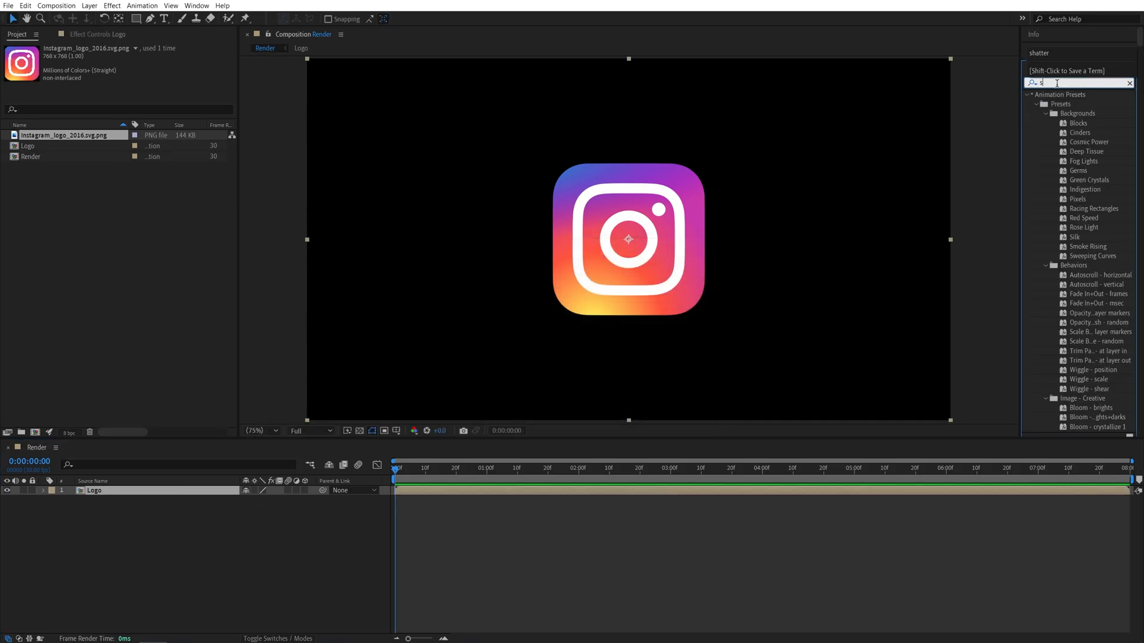
{"action": "type", "text": "hatter"}
{"action": "mouse_move", "coordinate": [1060, 104]}
{"action": "left_mouse_down"}
{"action": "mouse_move", "coordinate": [183, 503]}
{"action": "mouse_move", "coordinate": [116, 493]}
{"action": "left_mouse_up"}
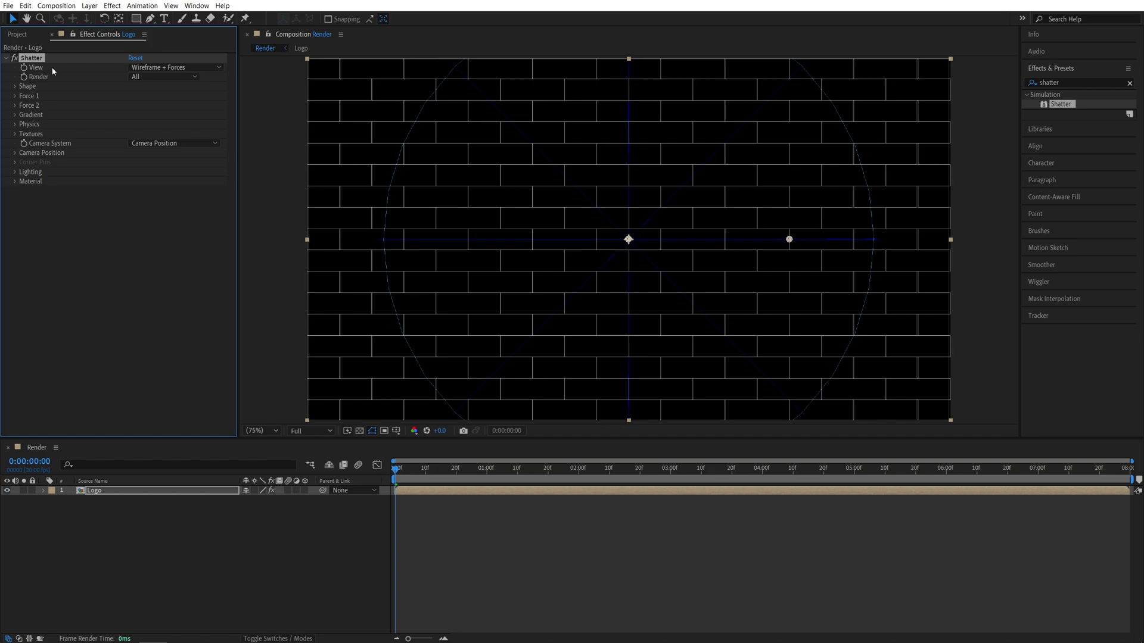
{"action": "left_click", "coordinate": [179, 67]}
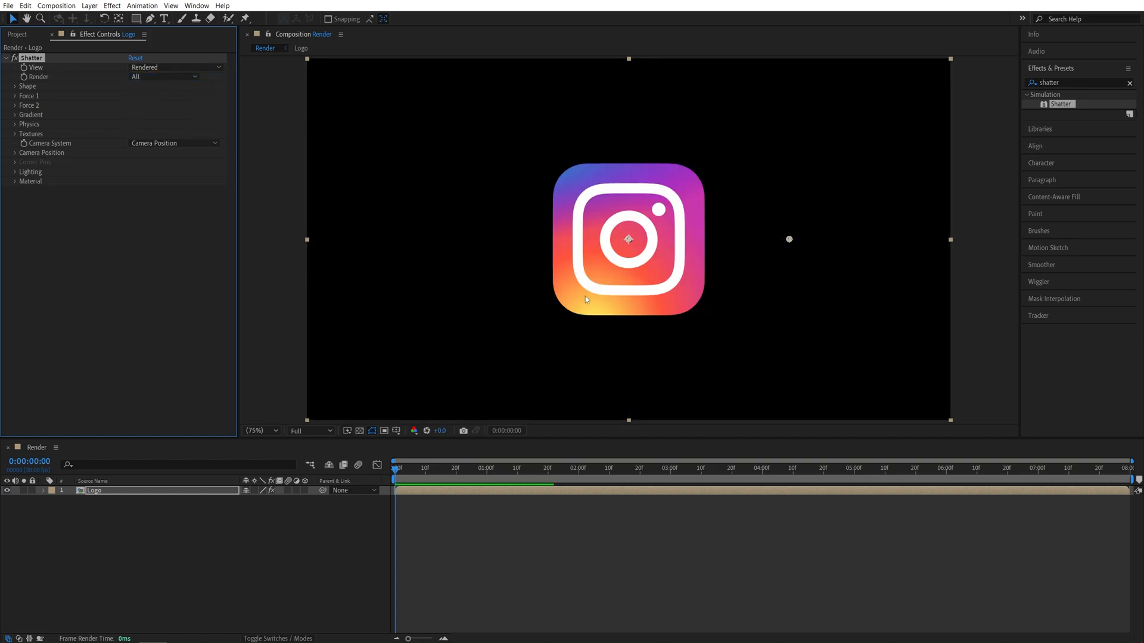
{"action": "left_click_drag", "start_coordinate": [397, 471], "coordinate": [484, 482]}
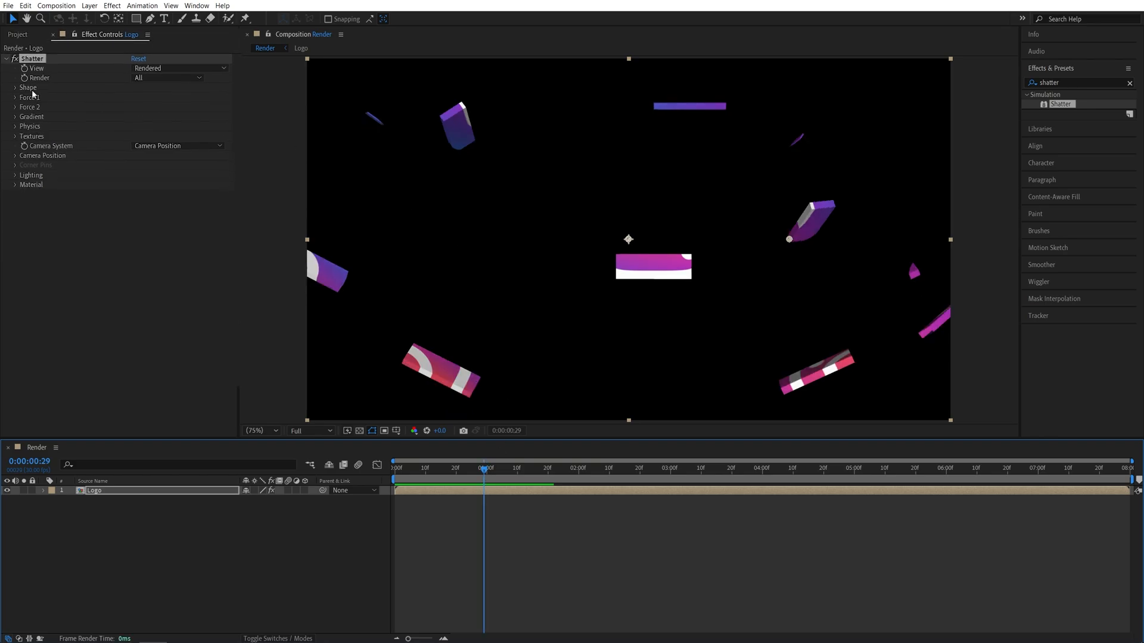
Expand Shatter's Shape, Force 1 and Physics groups and set Pattern to Glass
{"action": "left_click", "coordinate": [21, 106]}
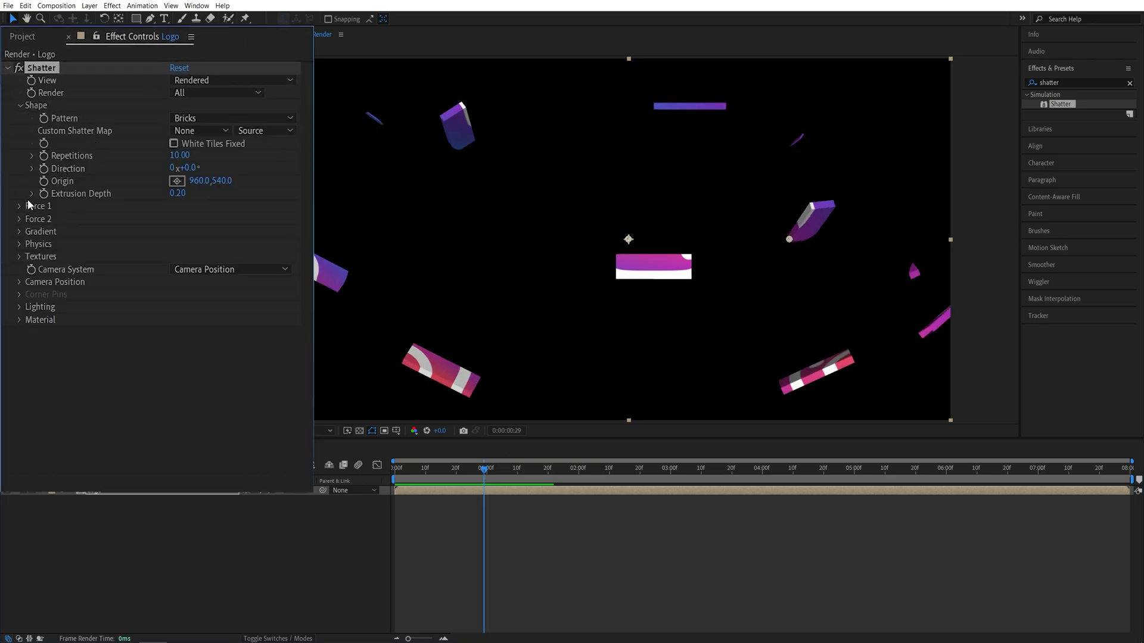
{"action": "left_click", "coordinate": [20, 207]}
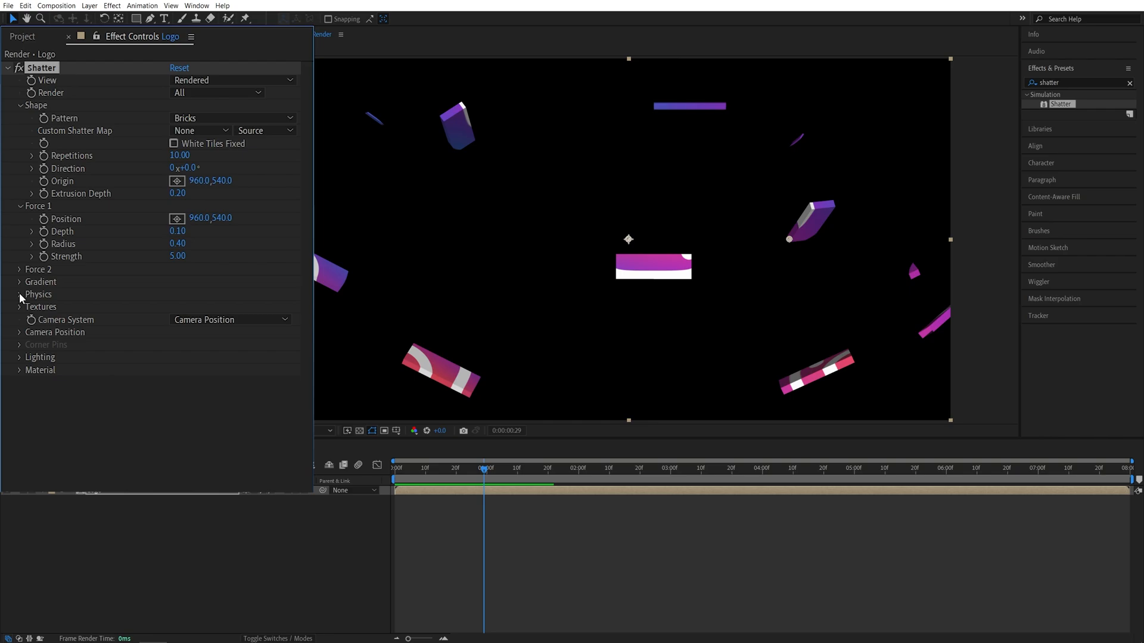
{"action": "left_click", "coordinate": [19, 294]}
{"action": "left_click", "coordinate": [213, 120]}
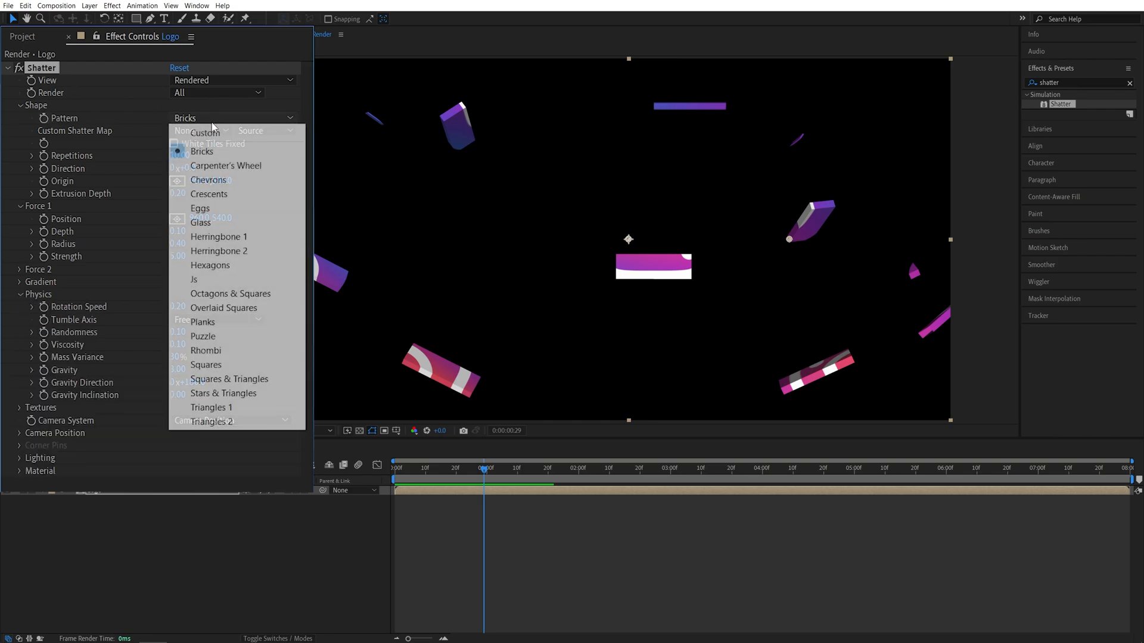
{"action": "left_click", "coordinate": [213, 223]}
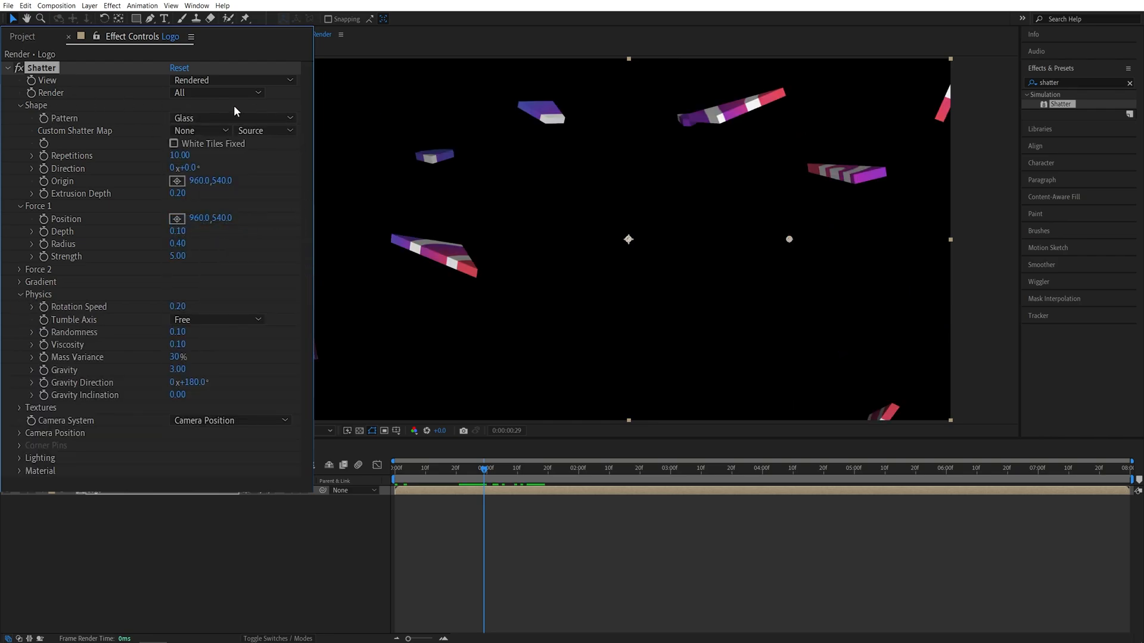
Set Repetitions to 200 and Extrusion Depth to 0 for flat shards
{"action": "left_click", "coordinate": [179, 155]}
{"action": "type", "text": "200"}
{"action": "key", "text": "Return"}
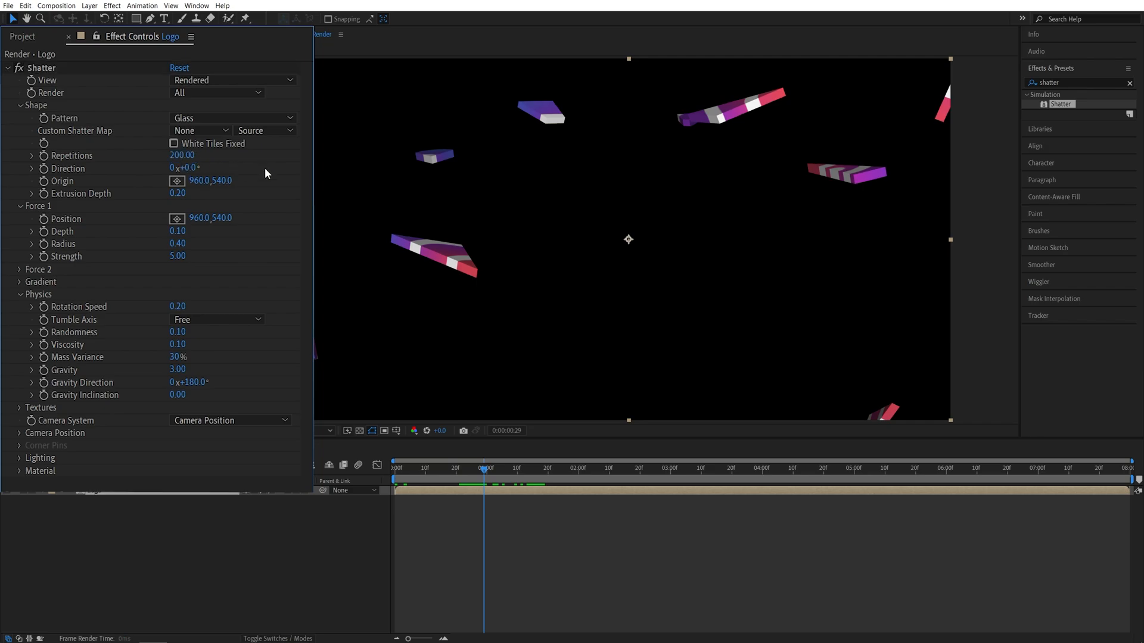
{"action": "left_click", "coordinate": [179, 194]}
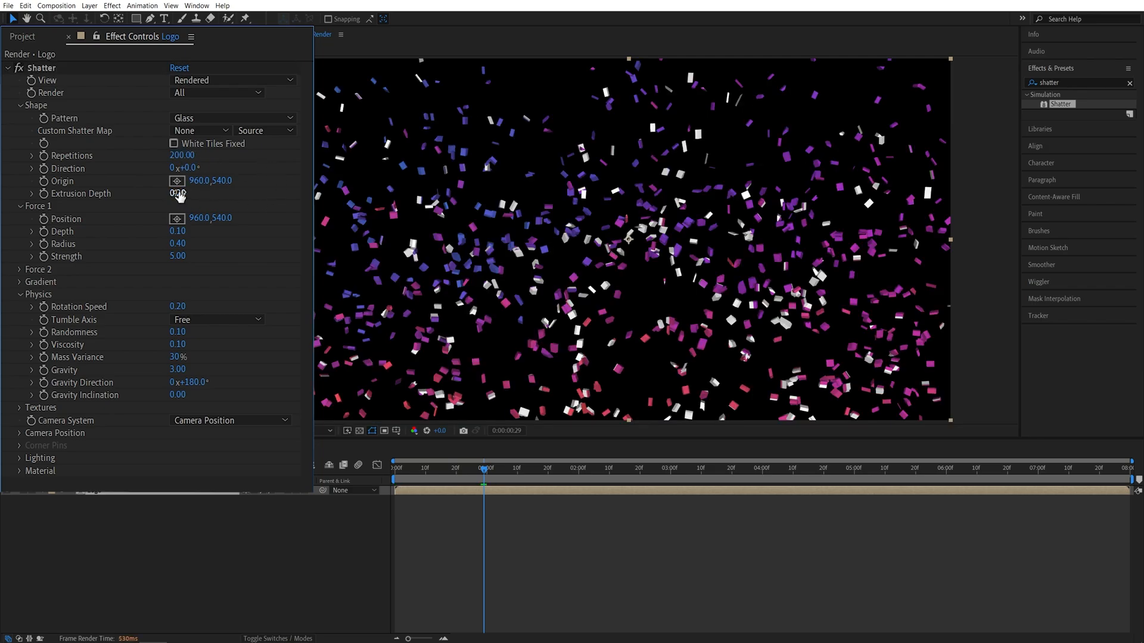
{"action": "type", "text": "0"}
{"action": "key", "text": "Return"}
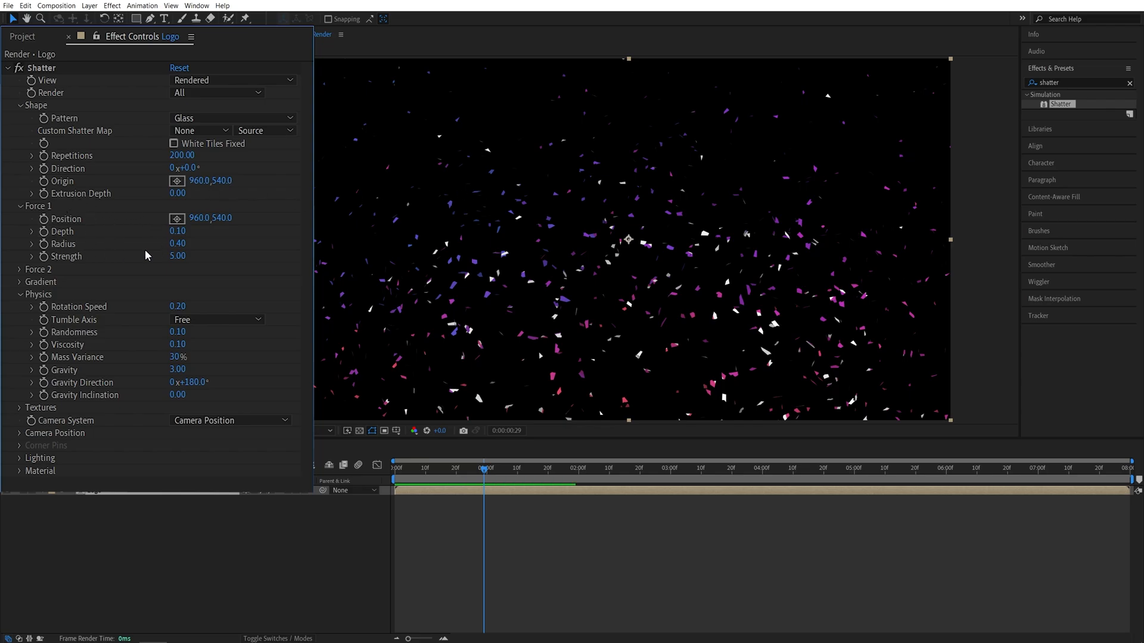
Place Force 1 at the frame's bottom edge with Radius 0.5 and Strength 1
{"action": "left_click", "coordinate": [176, 219]}
{"action": "left_click", "coordinate": [630, 420]}
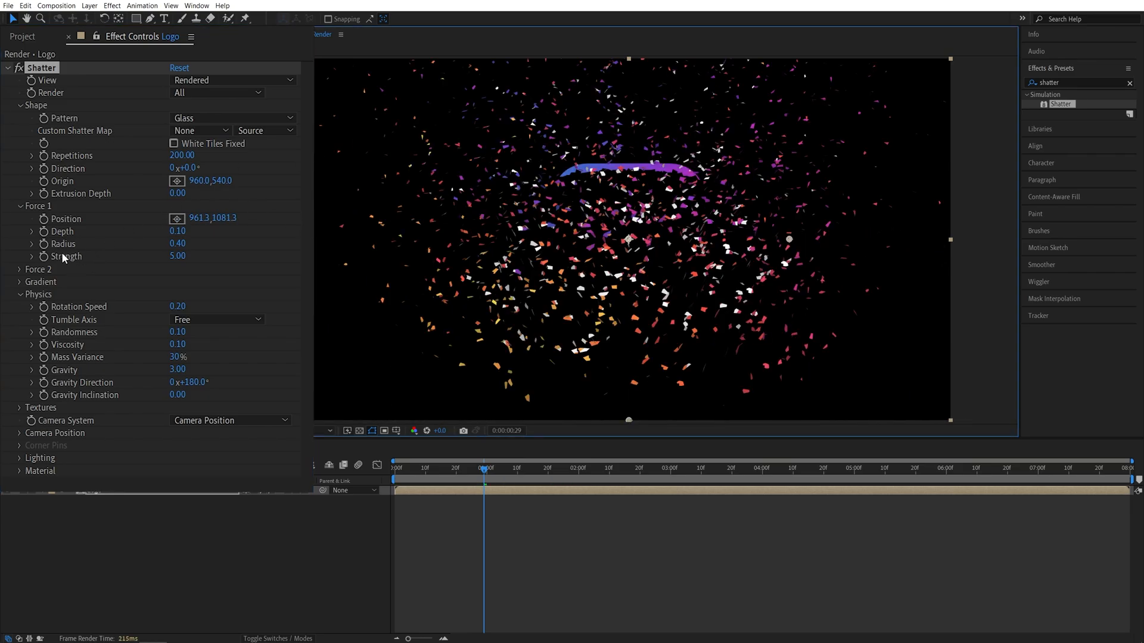
{"action": "left_click", "coordinate": [178, 244]}
{"action": "type", "text": ".5"}
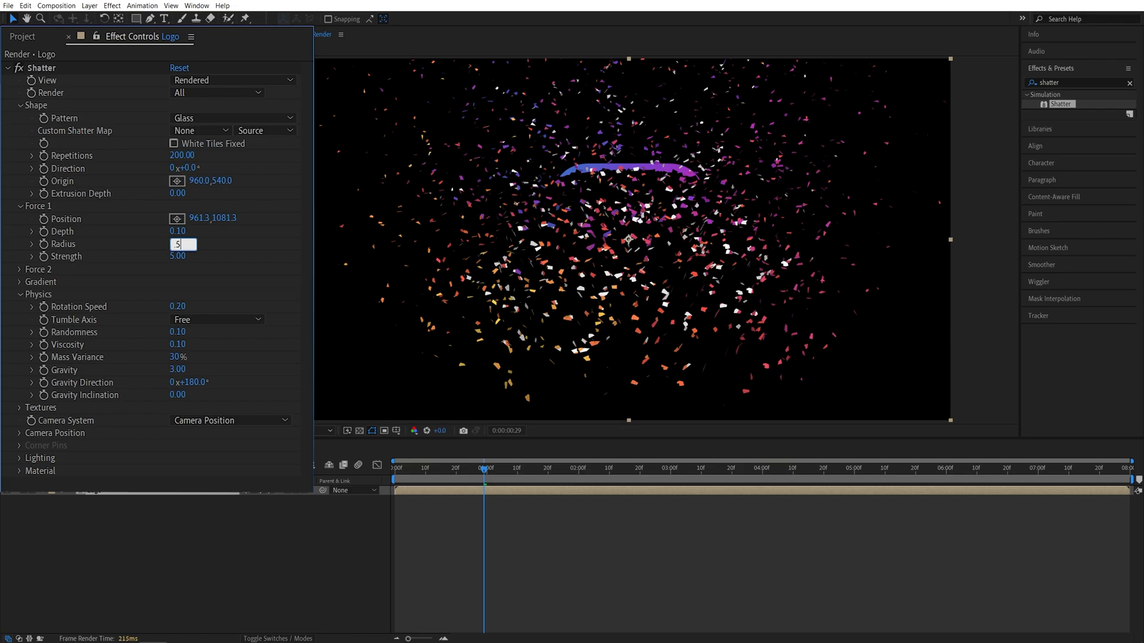
{"action": "key", "text": "Tab"}
{"action": "type", "text": "1"}
{"action": "key", "text": "Return"}
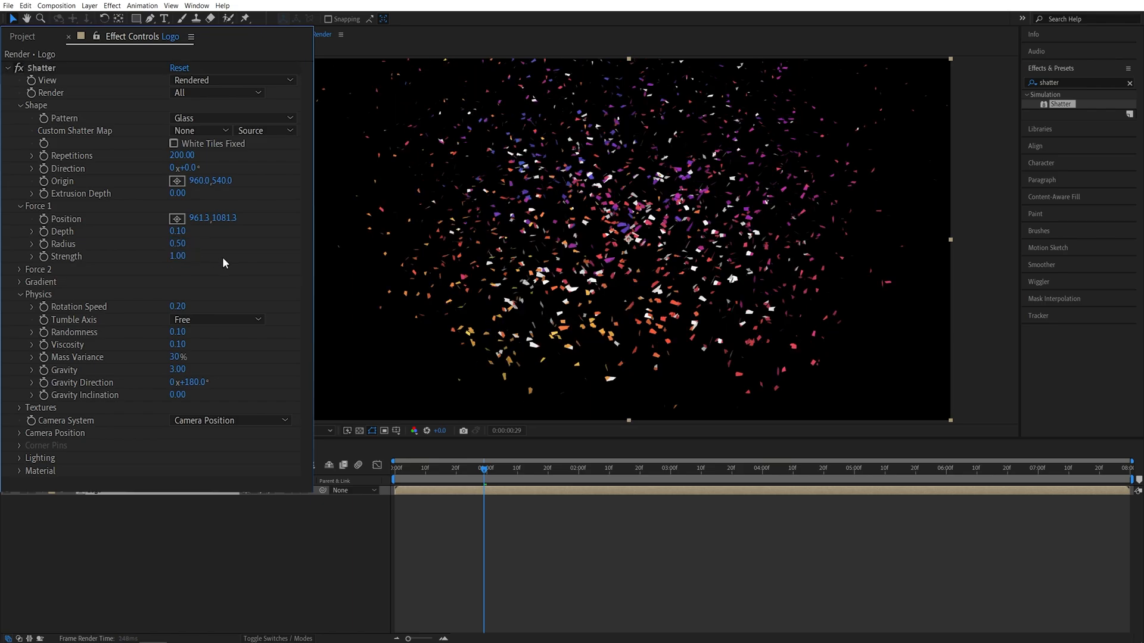
Set Rotation Speed 0.25, Tumble Axis None, Randomness 0.25 and Viscosity 0.25
{"action": "left_click", "coordinate": [178, 306]}
{"action": "type", "text": "2"}
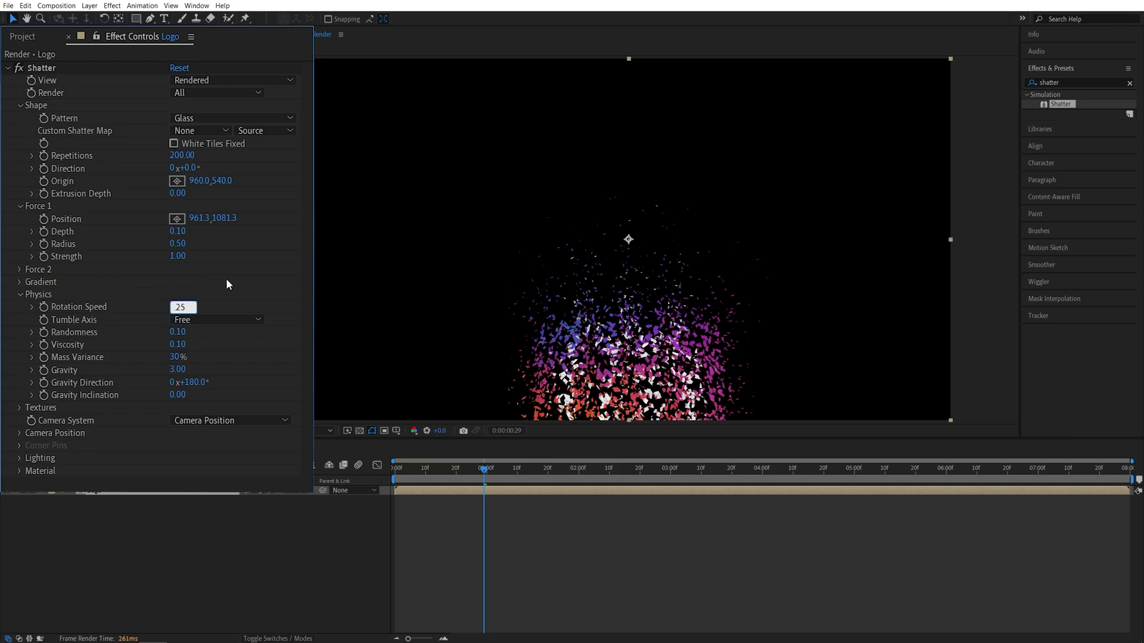
{"action": "key", "text": "Return"}
{"action": "left_click", "coordinate": [216, 319]}
{"action": "left_click", "coordinate": [213, 347]}
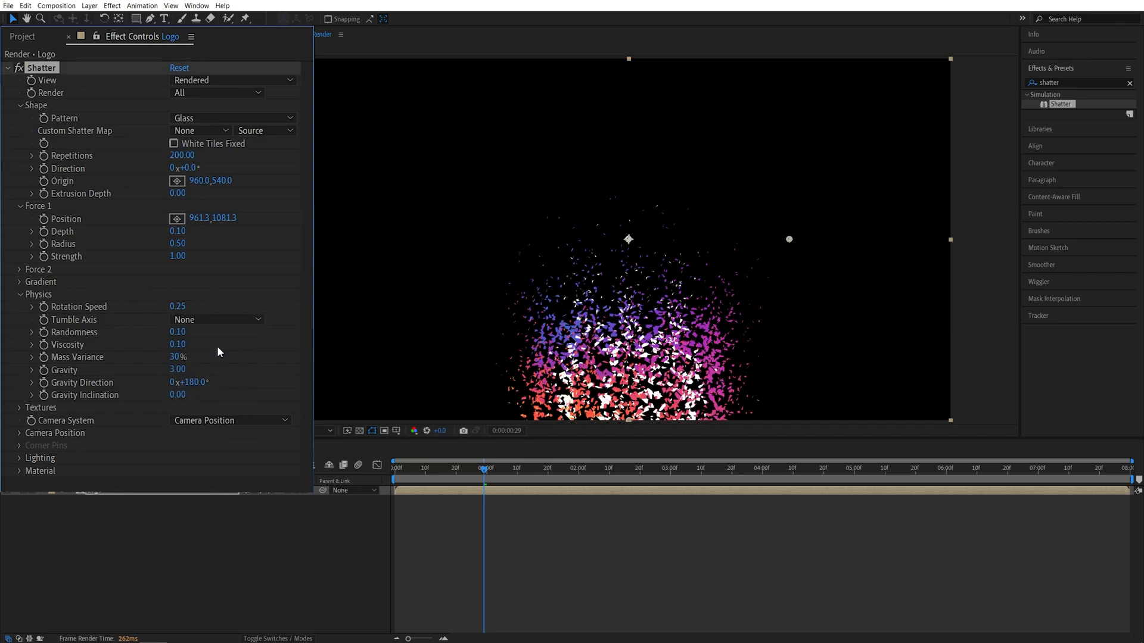
{"action": "left_click", "coordinate": [176, 331]}
{"action": "type", "text": ".25"}
{"action": "key", "text": "Tab"}
{"action": "type", "text": ".25"}
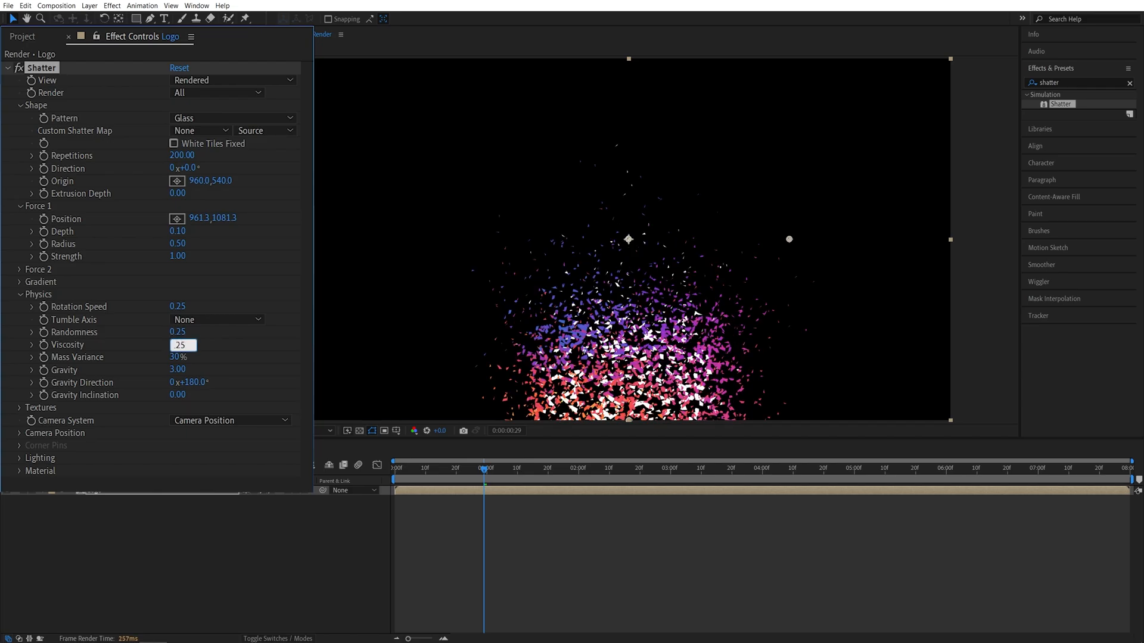
{"action": "key", "text": "Tab"}
{"action": "type", "text": "0"}
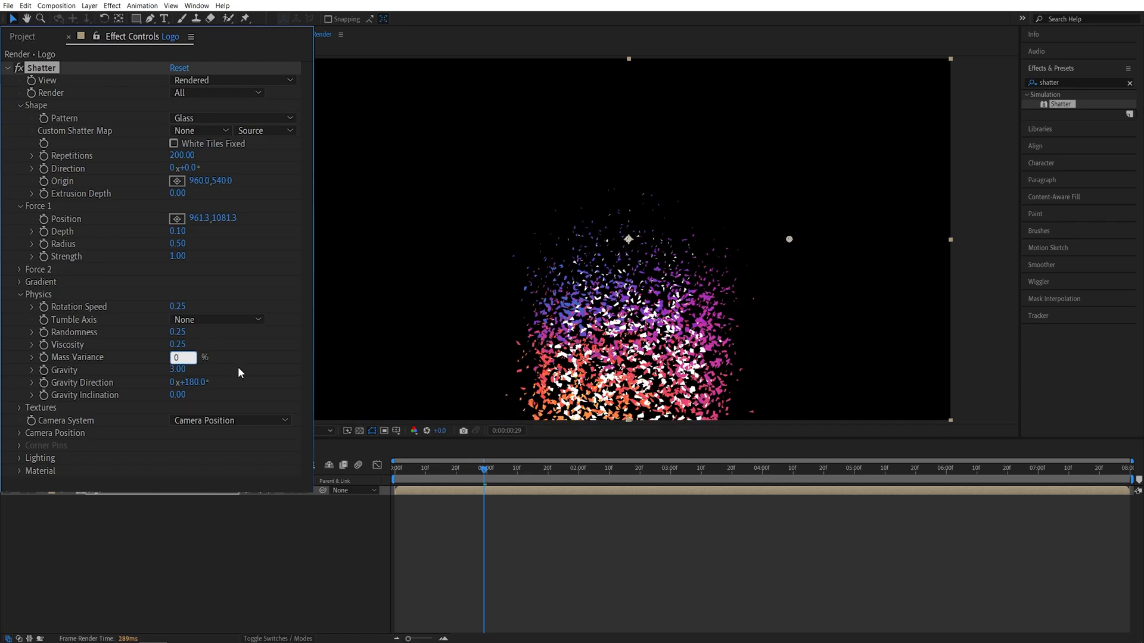
Set Mass Variance 0%, Gravity 0.25 and Gravity Direction 0° so shards rise
{"action": "key", "text": "Tab"}
{"action": "type", "text": "25"}
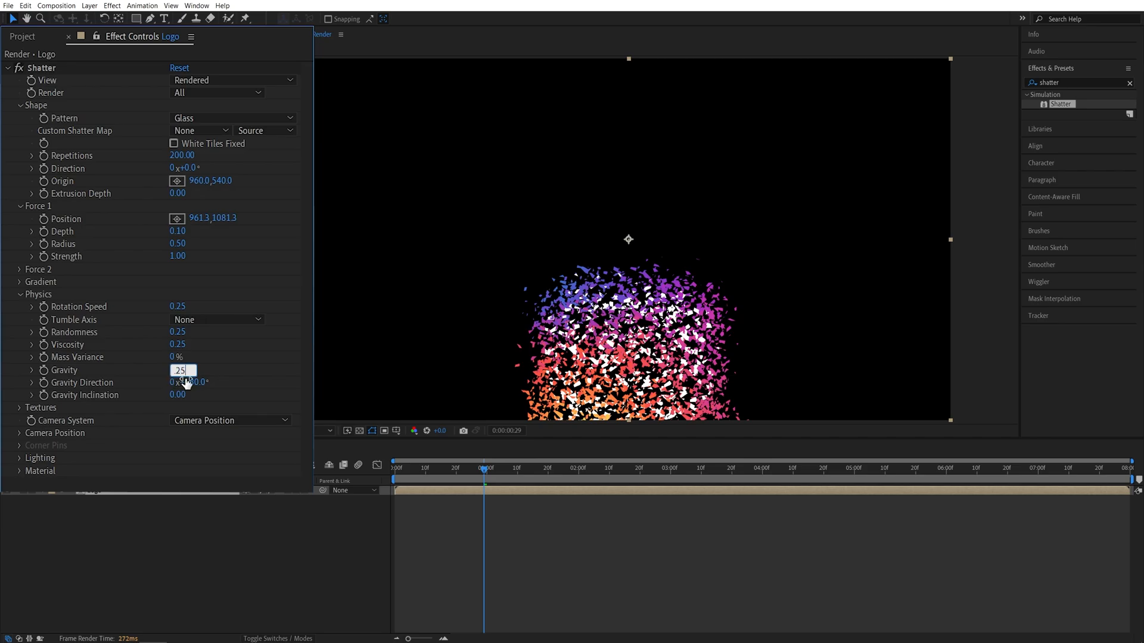
{"action": "key", "text": "Return"}
{"action": "left_click", "coordinate": [196, 383]}
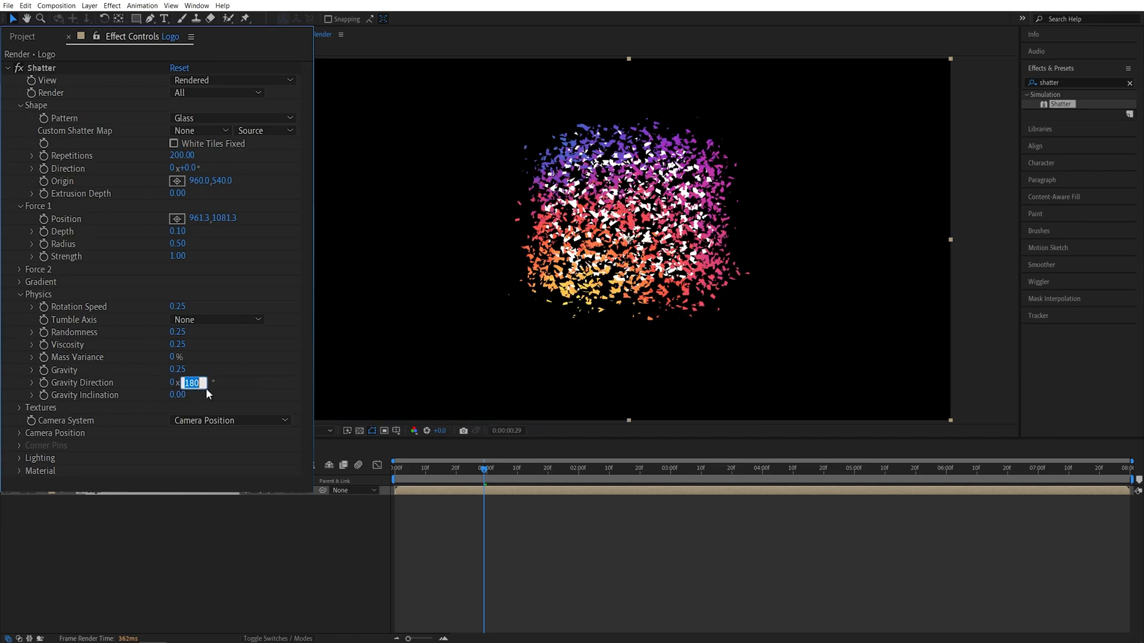
{"action": "type", "text": "0"}
{"action": "key", "text": "Return"}
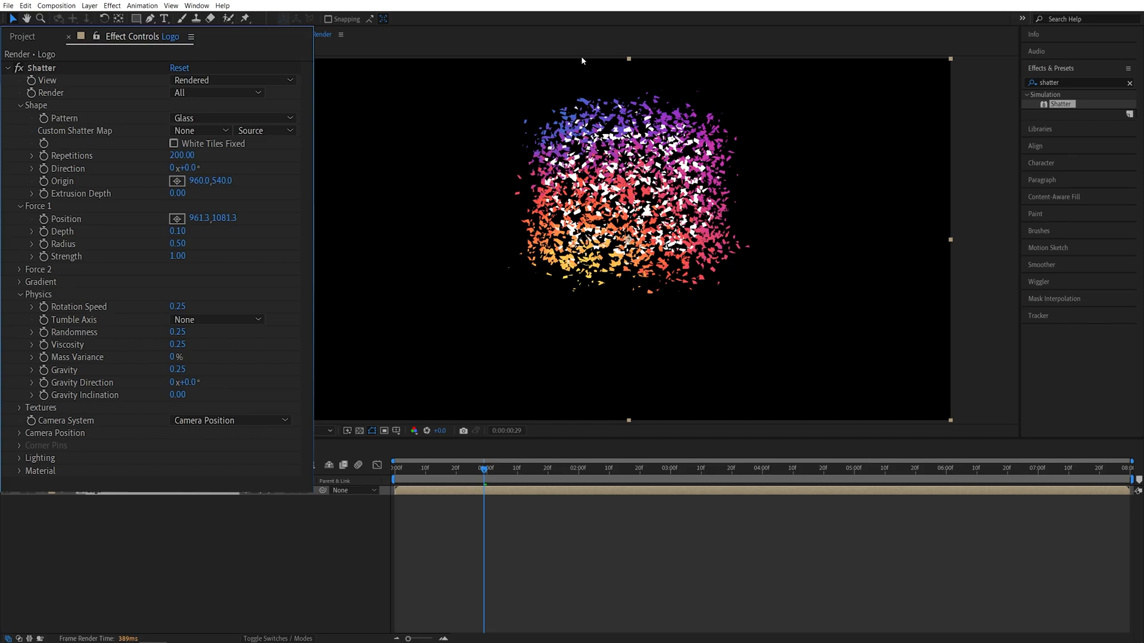
Preview the particles, then reveal Shatter's Gradient settings group
{"action": "left_click_drag", "start_coordinate": [483, 477], "coordinate": [557, 472]}
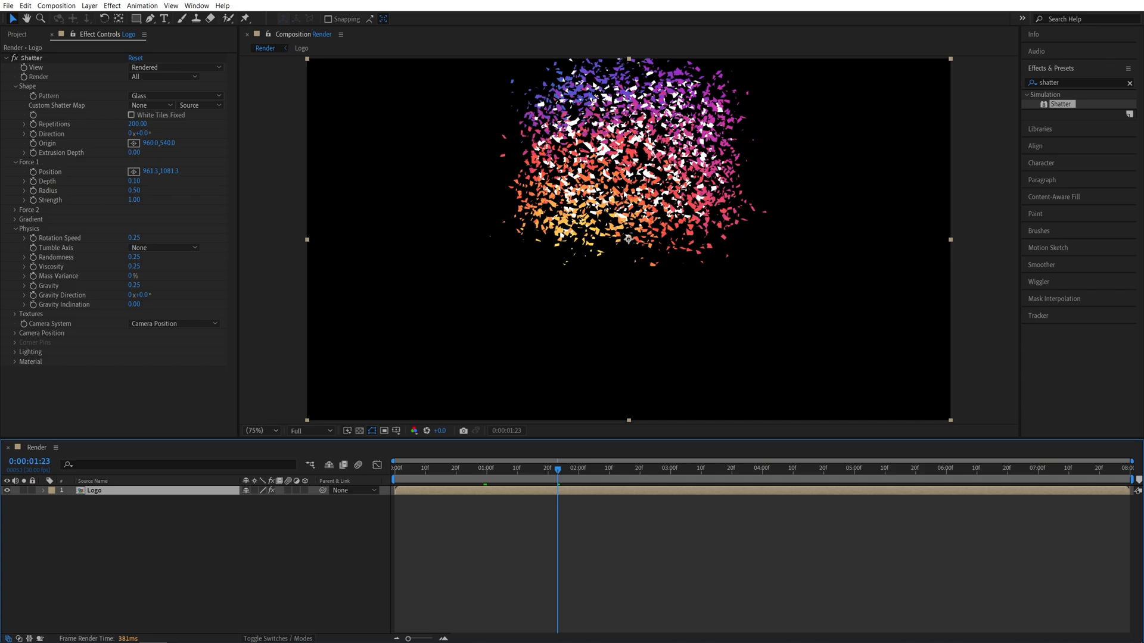
{"action": "left_click_drag", "start_coordinate": [556, 494], "coordinate": [545, 493]}
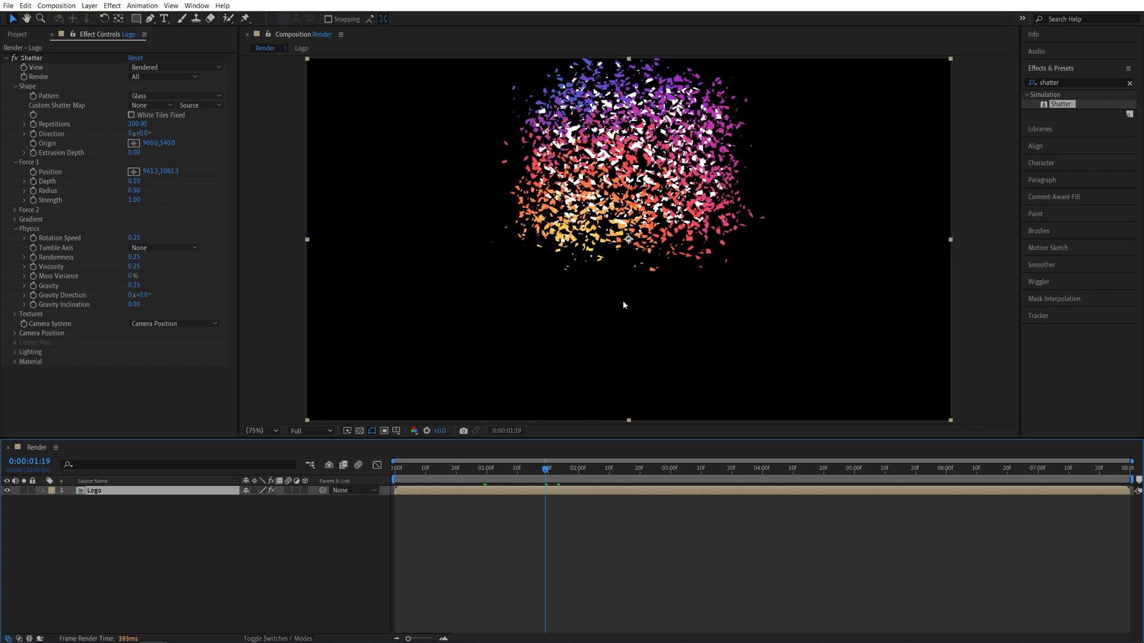
{"action": "left_click", "coordinate": [16, 220]}
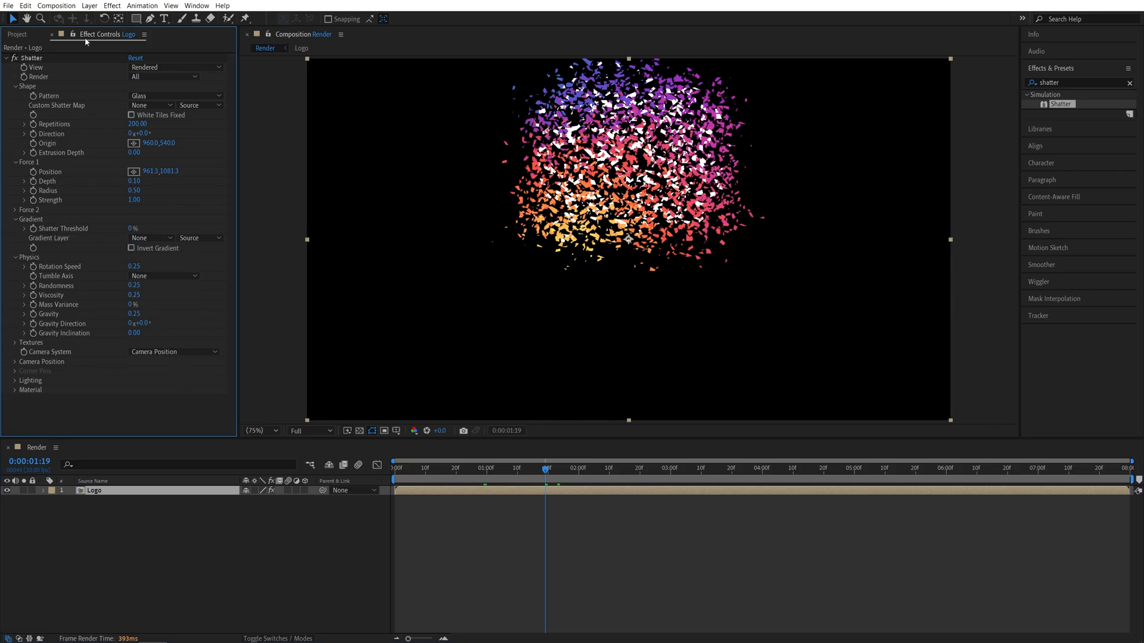
Add a new black solid layer and apply Gradient Ramp to it
{"action": "left_click", "coordinate": [90, 5]}
{"action": "left_click", "coordinate": [281, 29]}
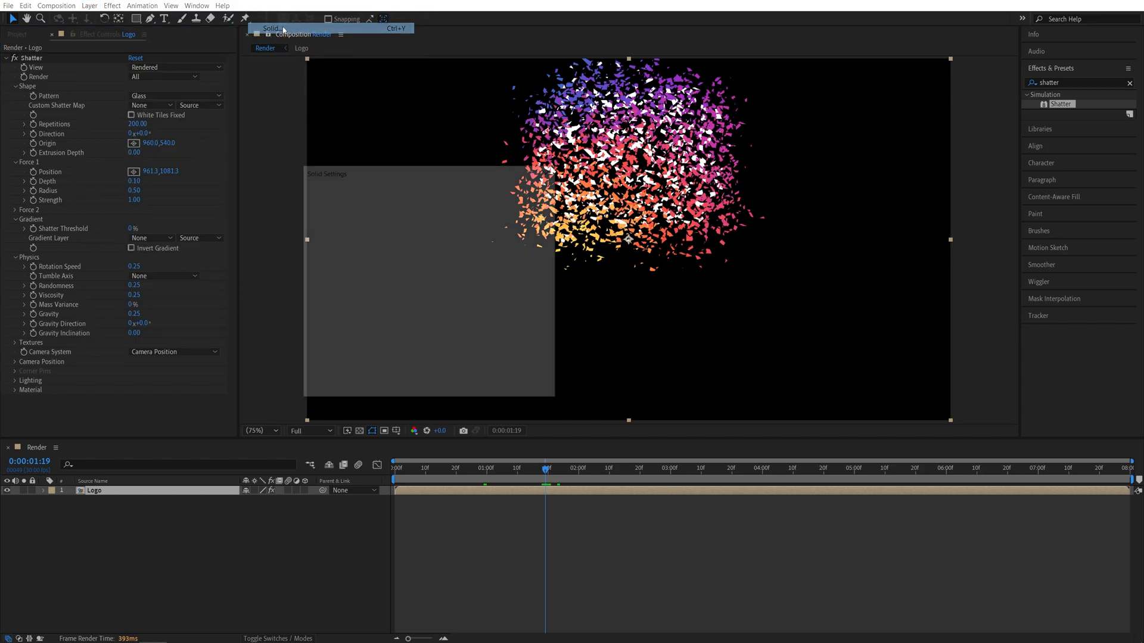
{"action": "left_click", "coordinate": [472, 391]}
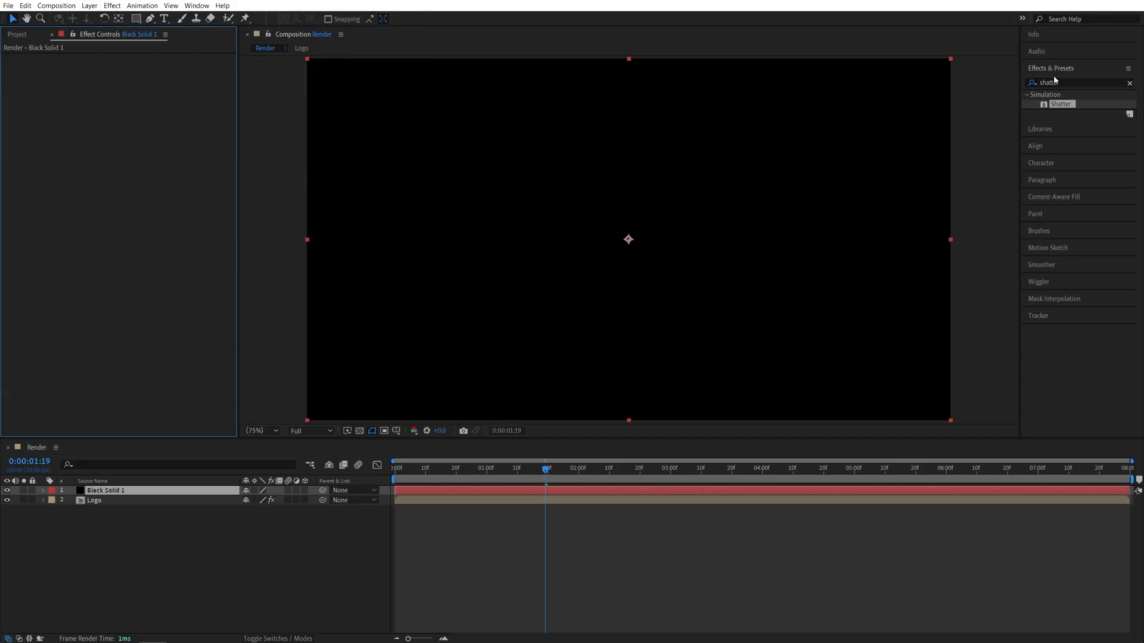
{"action": "double_click", "coordinate": [1071, 82]}
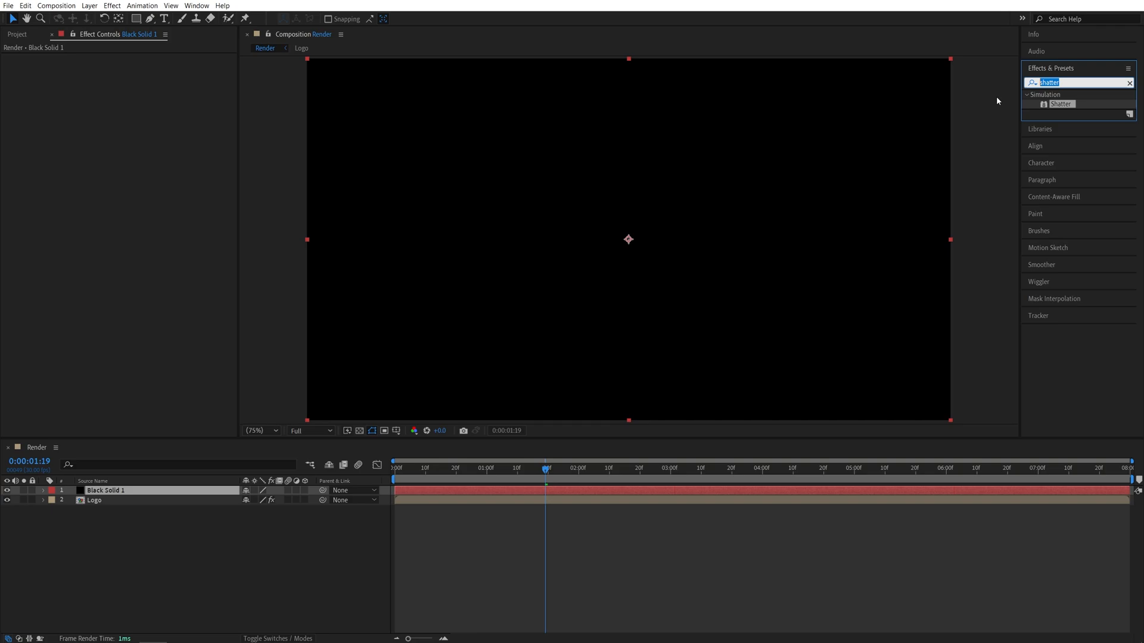
{"action": "type", "text": "ramp"}
{"action": "left_click_drag", "start_coordinate": [1064, 106], "coordinate": [111, 490]}
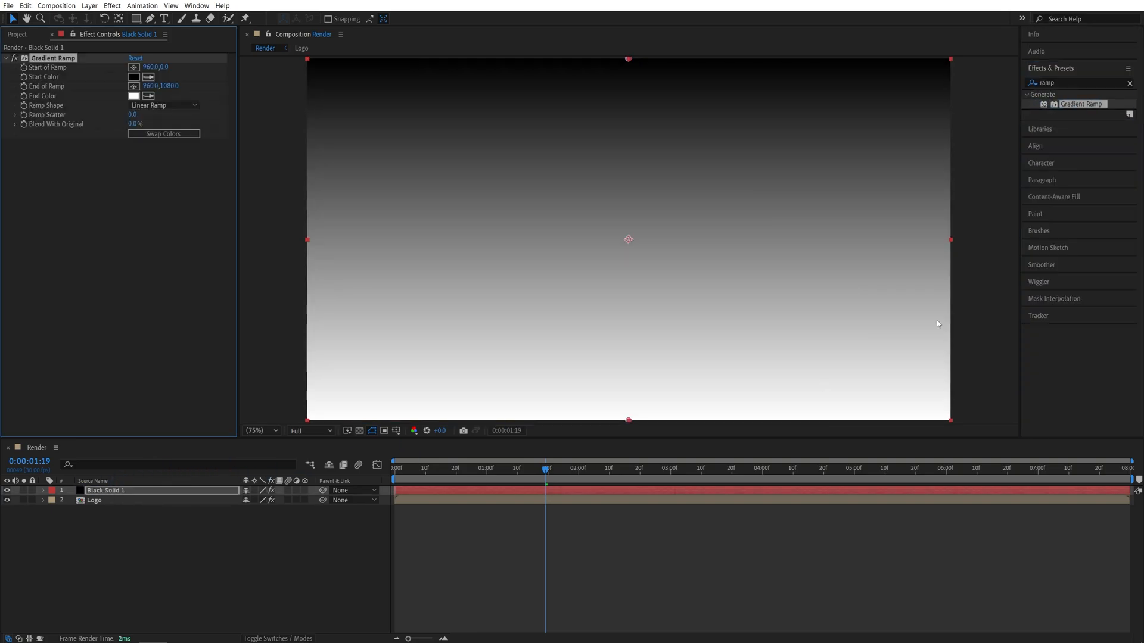
Apply Turbulent Displace to Black Solid 1 with Complexity 10
{"action": "double_click", "coordinate": [1055, 83]}
{"action": "type", "text": "tu"}
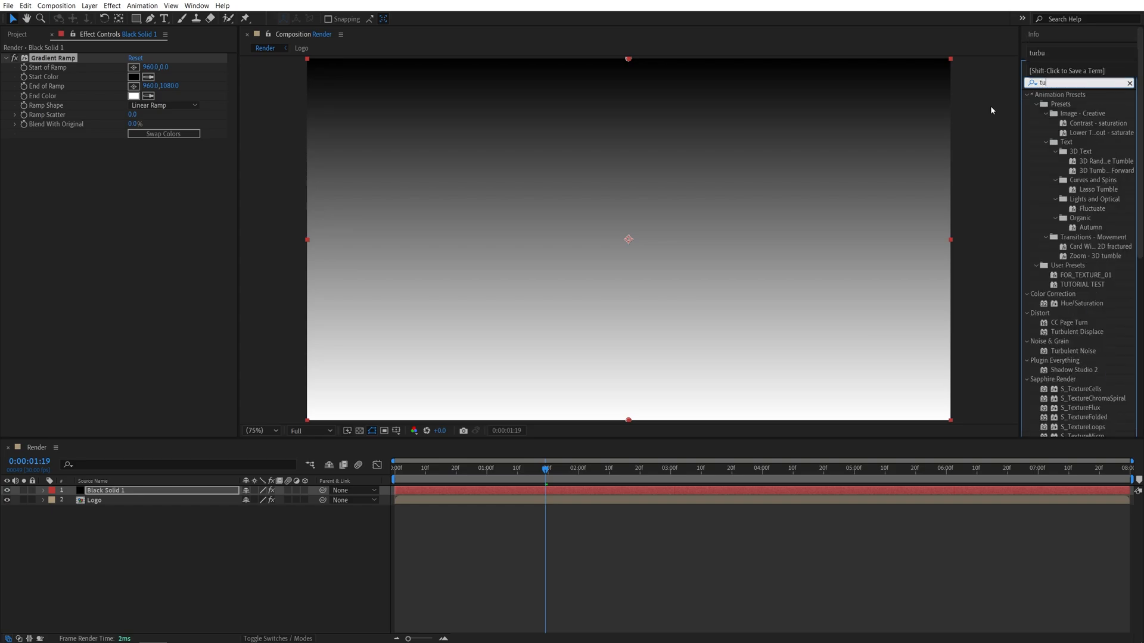
{"action": "type", "text": "rbu"}
{"action": "left_click_drag", "start_coordinate": [1072, 104], "coordinate": [131, 494]}
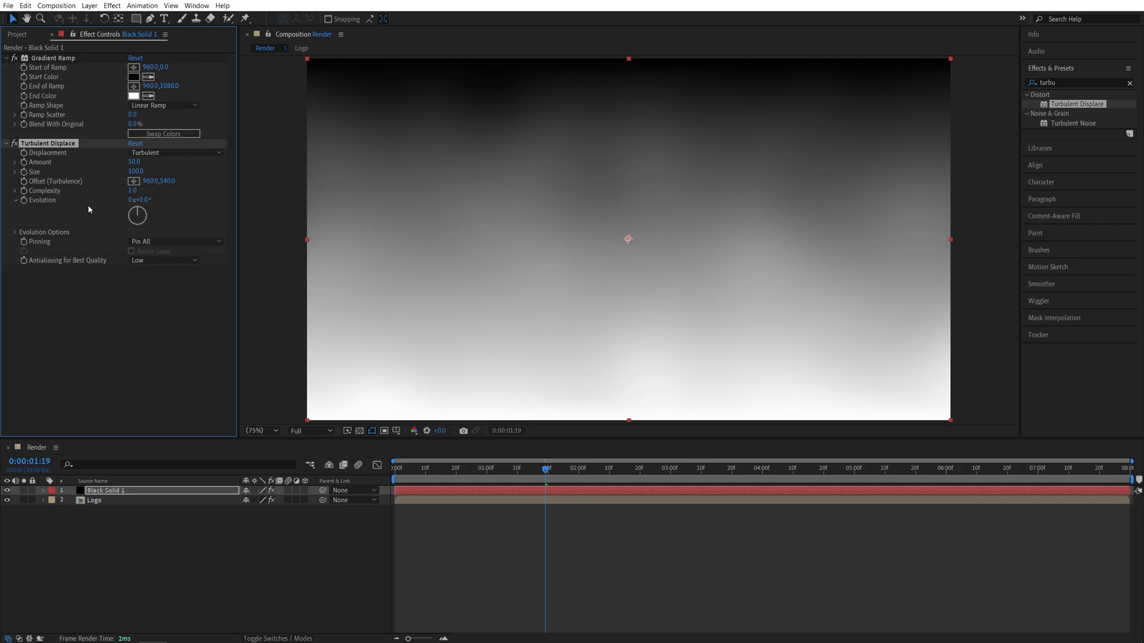
{"action": "left_click", "coordinate": [133, 193]}
{"action": "type", "text": "10"}
{"action": "key", "text": "Return"}
{"action": "left_click", "coordinate": [491, 178]}
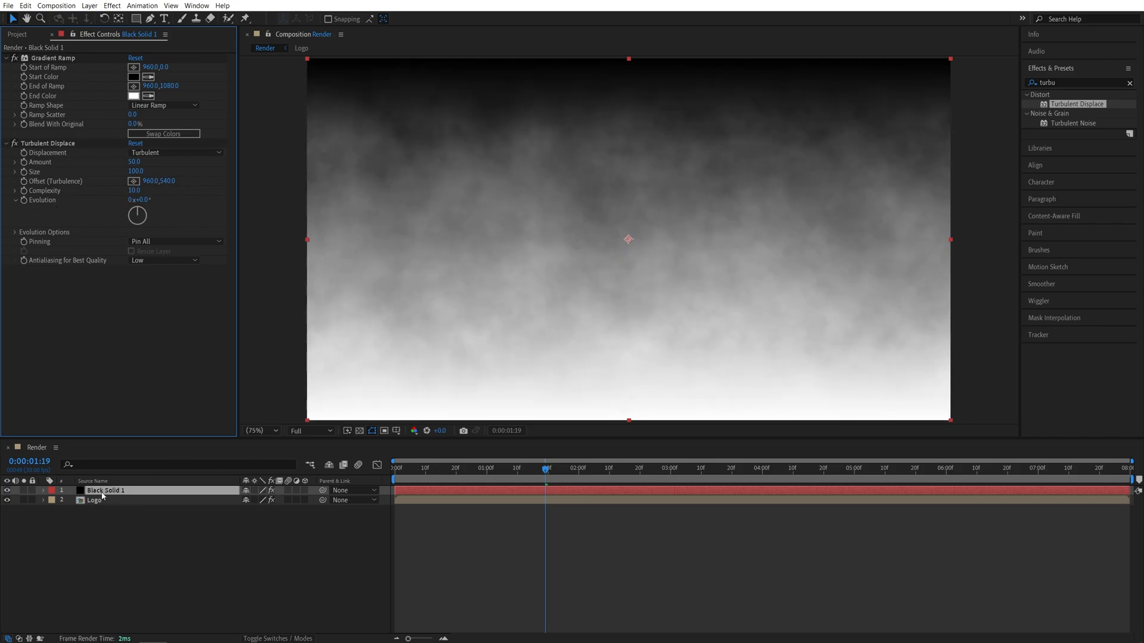
Move Black Solid 1 below the Logo layer and hide it from render
{"action": "left_click_drag", "start_coordinate": [101, 493], "coordinate": [102, 545]}
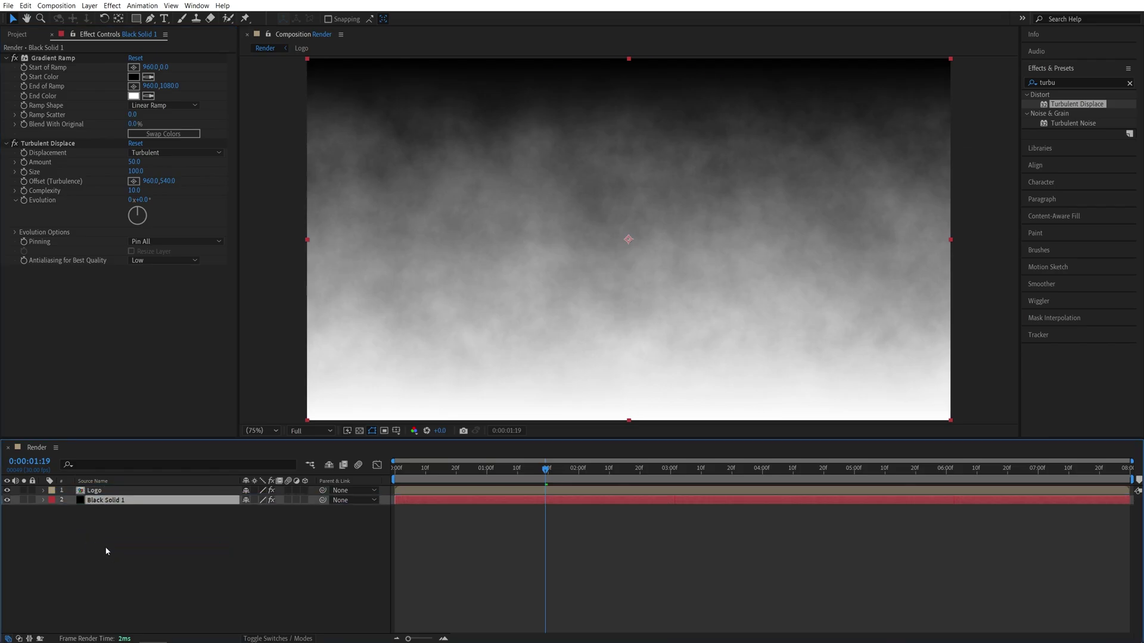
{"action": "left_click", "coordinate": [8, 500]}
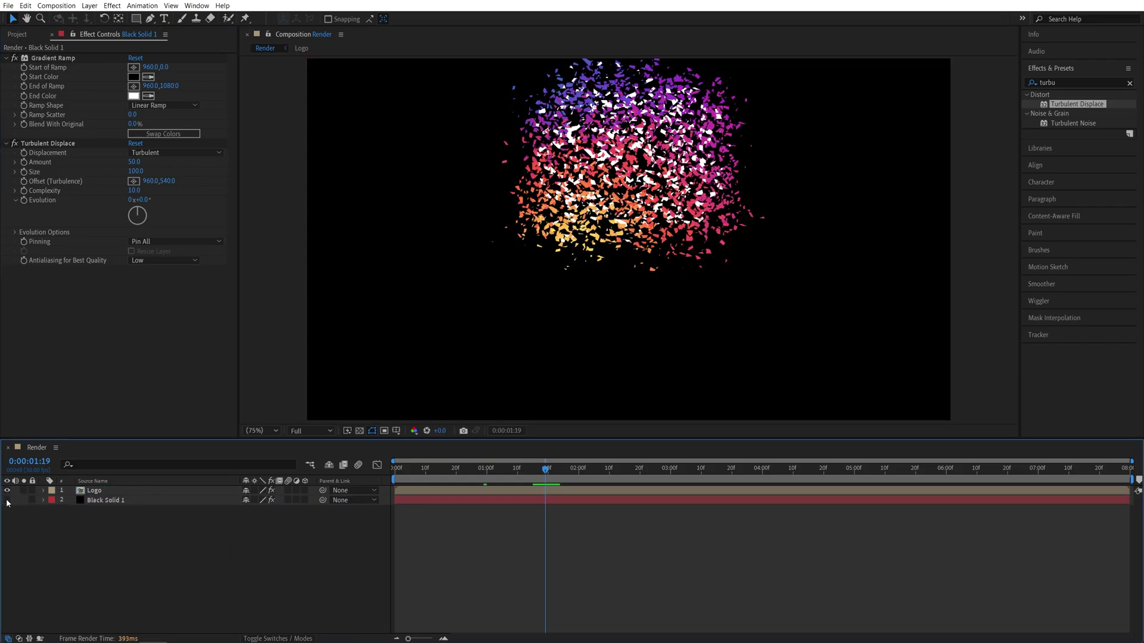
{"action": "left_click", "coordinate": [95, 492]}
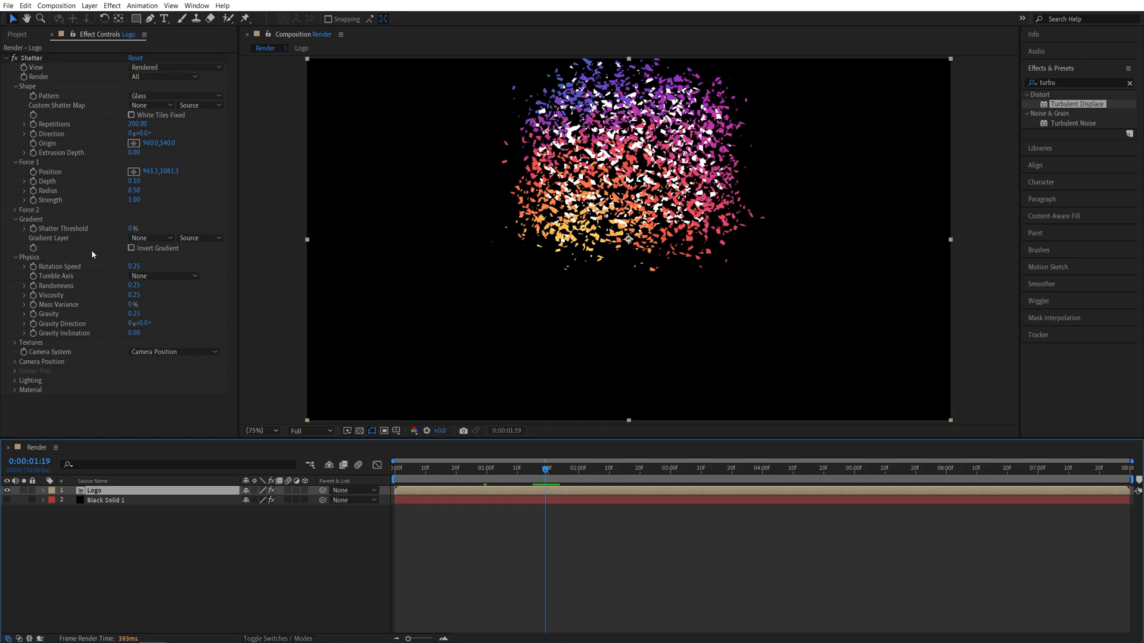
Set Shatter's Gradient Layer to Black Solid 1 (Effects & Masks) with threshold about 60%
{"action": "left_click", "coordinate": [153, 237]}
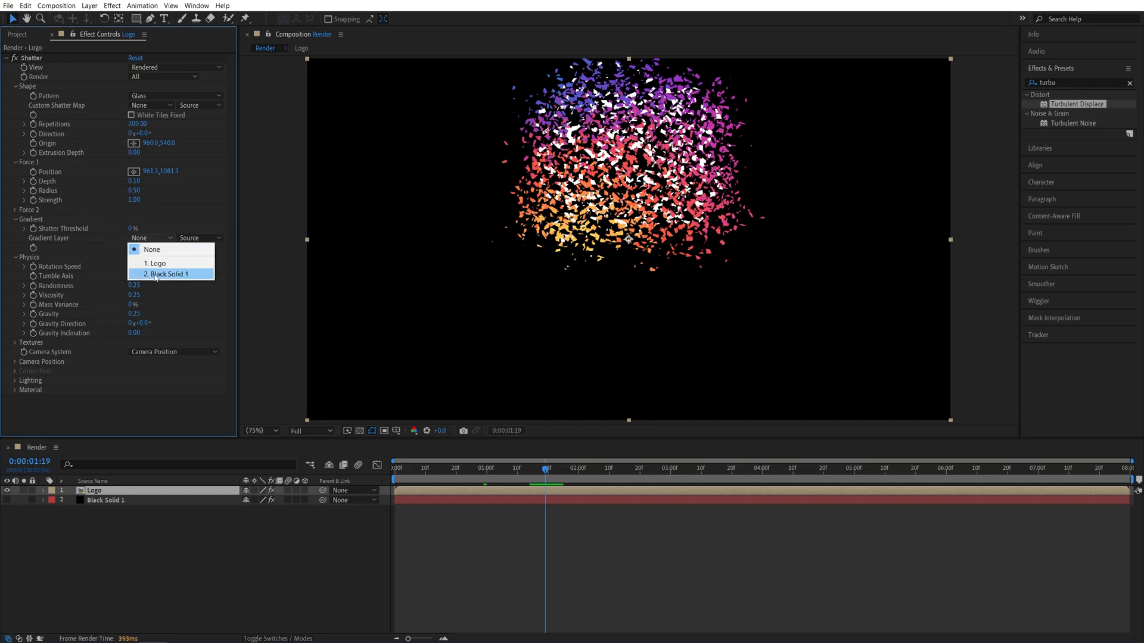
{"action": "left_click", "coordinate": [174, 275]}
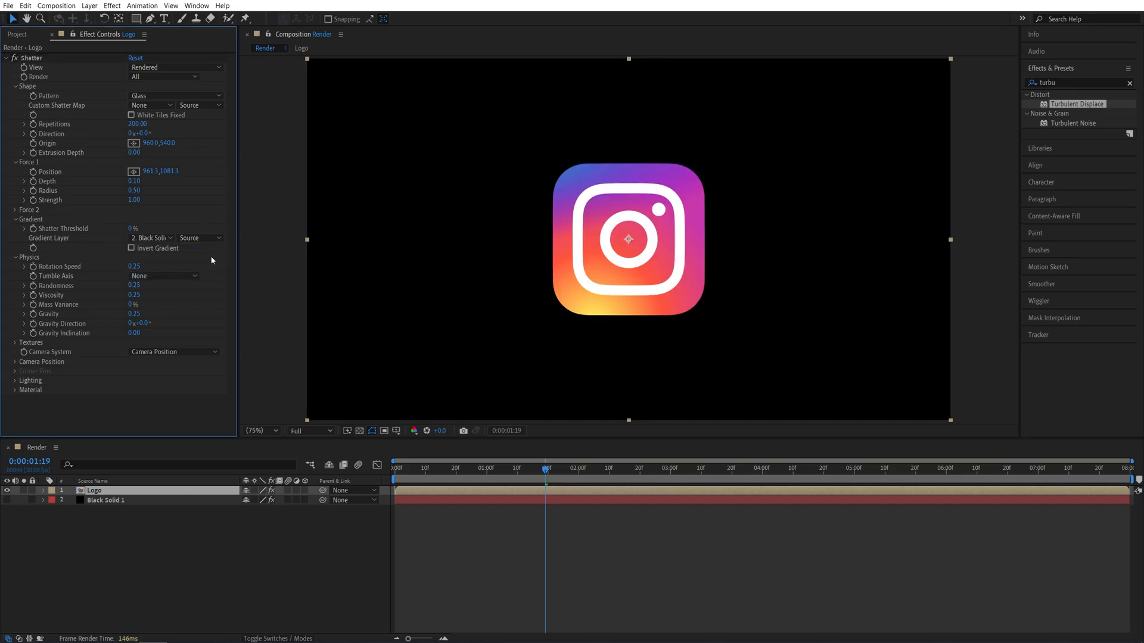
{"action": "left_click", "coordinate": [215, 239]}
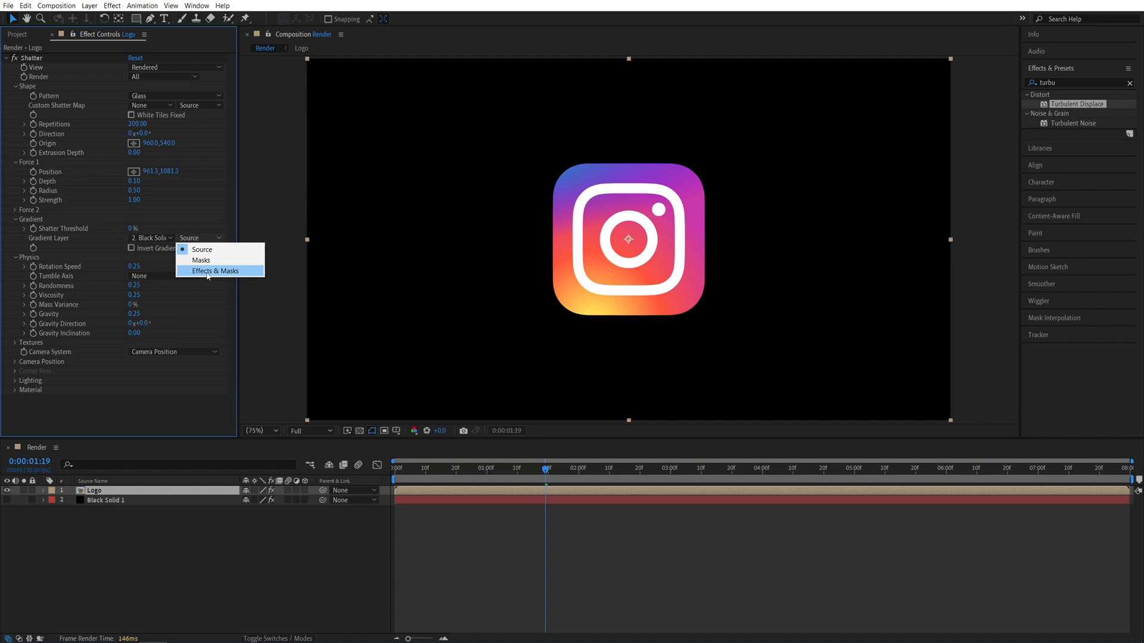
{"action": "left_click", "coordinate": [230, 274]}
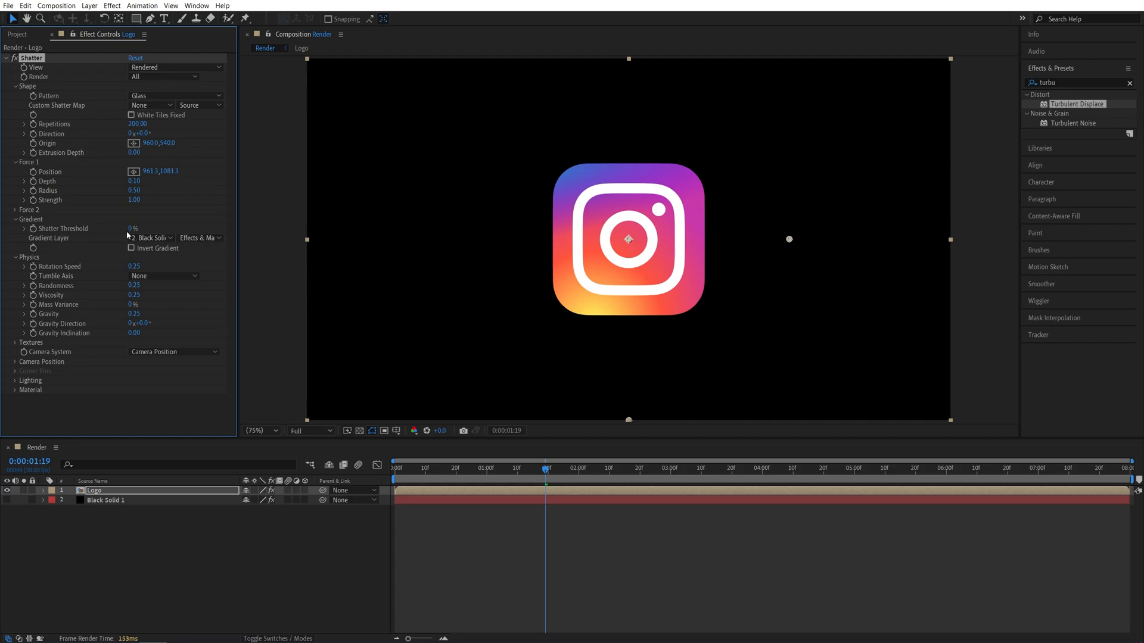
{"action": "left_click_drag", "start_coordinate": [133, 230], "coordinate": [166, 231]}
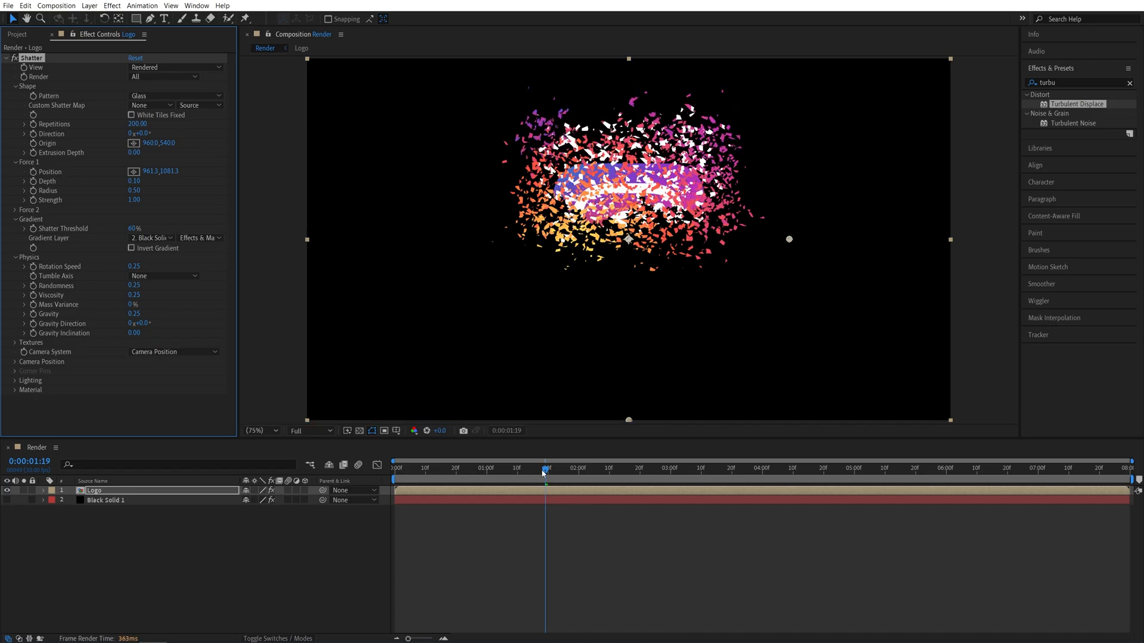
{"action": "left_click_drag", "start_coordinate": [545, 470], "coordinate": [395, 469]}
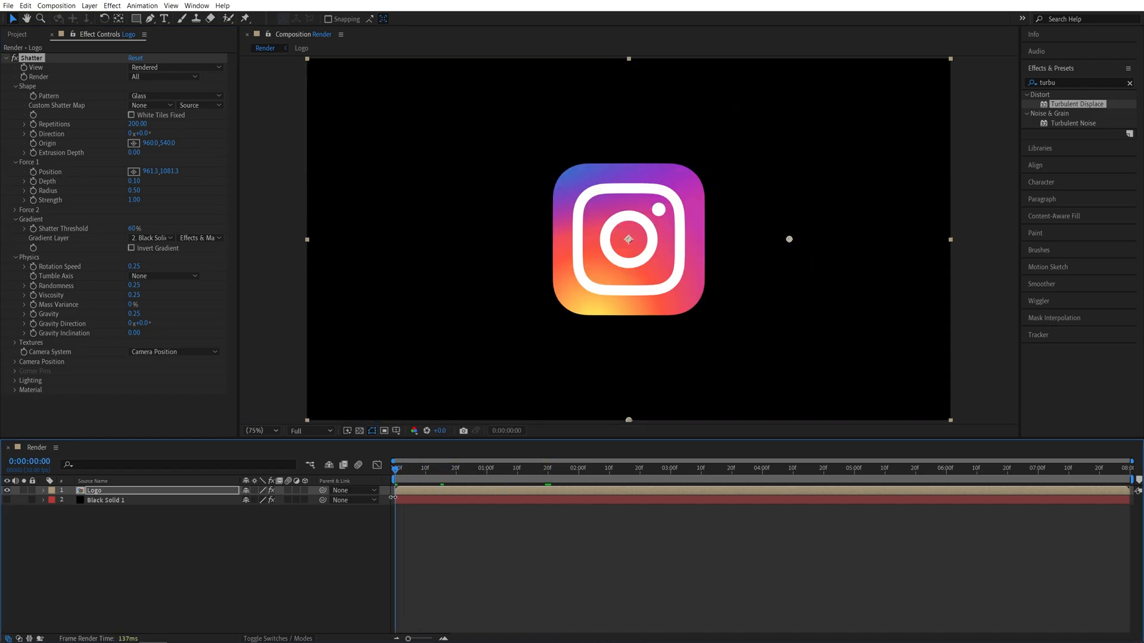
Keyframe Shatter Threshold 0% at 0:00 and 100% at 5:00
{"action": "left_click", "coordinate": [134, 230]}
{"action": "type", "text": "0"}
{"action": "key", "text": "Return"}
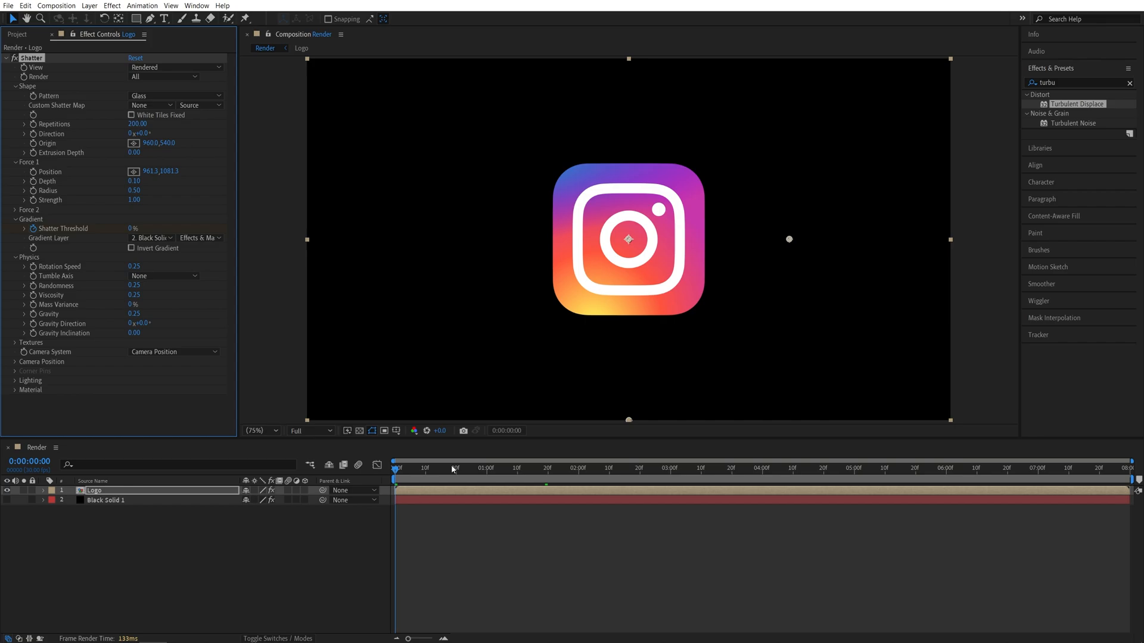
{"action": "left_click_drag", "start_coordinate": [454, 468], "coordinate": [859, 489]}
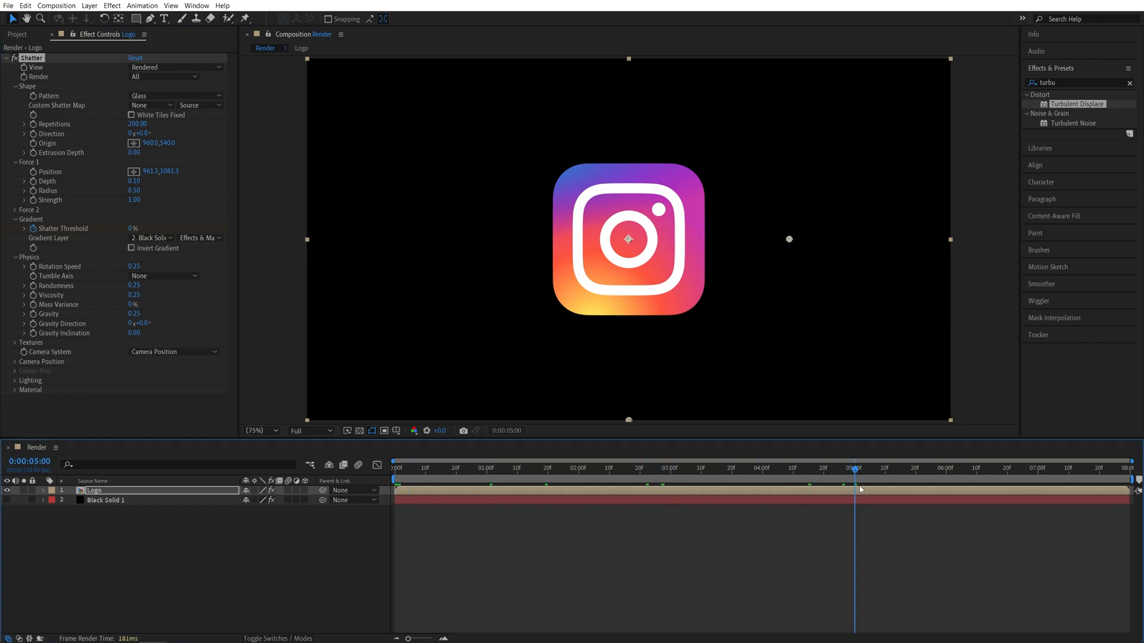
{"action": "left_click", "coordinate": [134, 229]}
{"action": "type", "text": "100"}
{"action": "key", "text": "Return"}
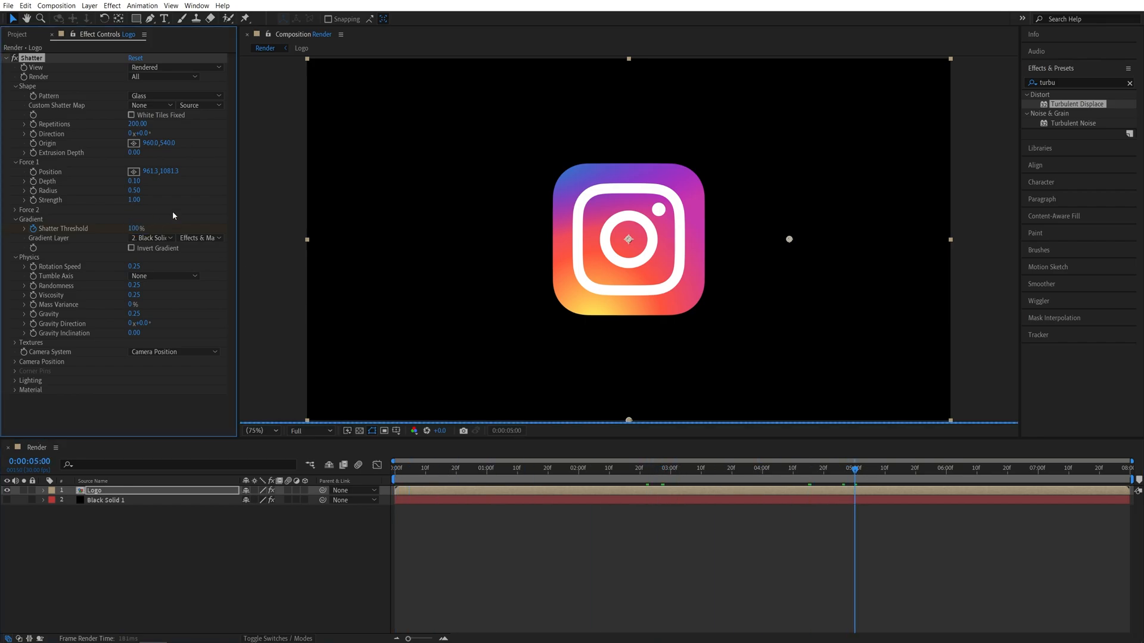
Preview at Half resolution and enable Invert Gradient so the logo crumbles top-down
{"action": "left_click_drag", "start_coordinate": [561, 468], "coordinate": [513, 469]}
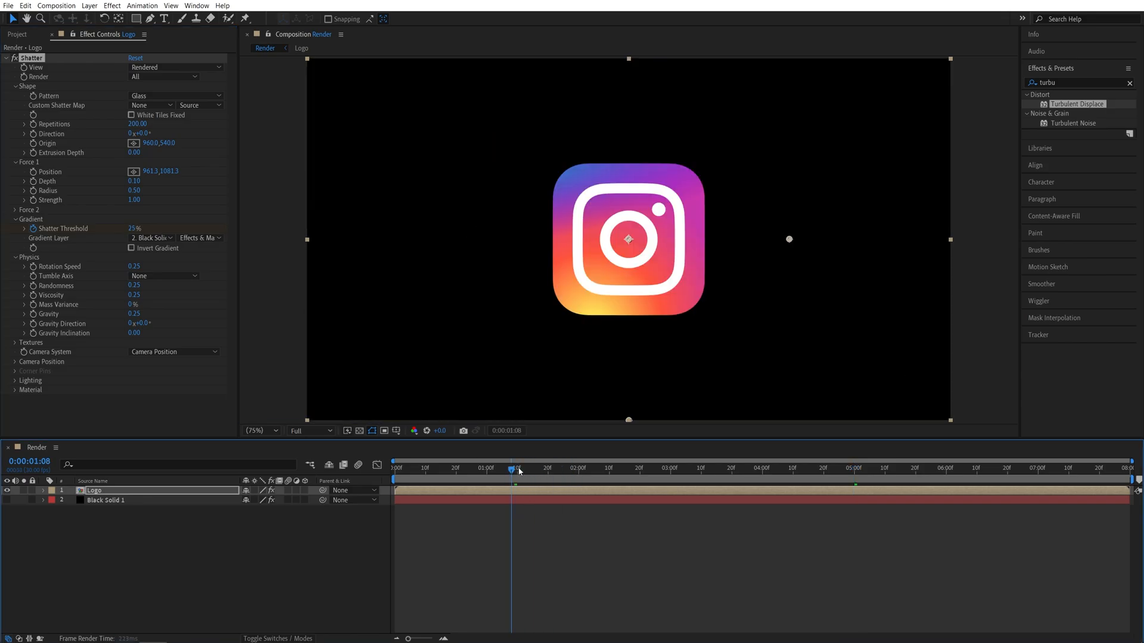
{"action": "left_click", "coordinate": [317, 432]}
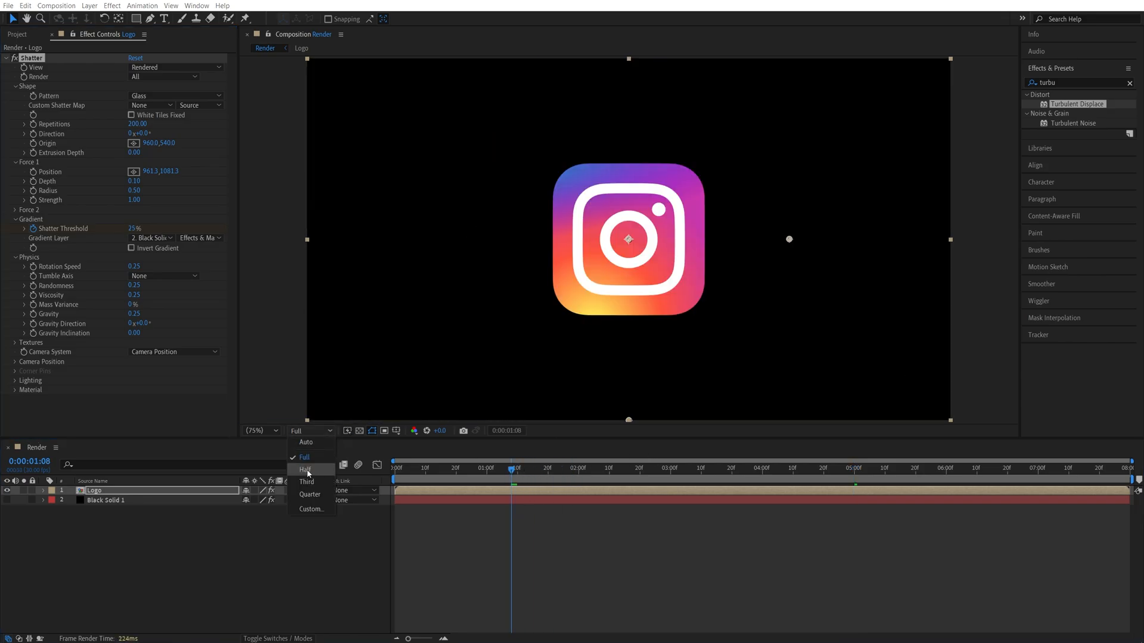
{"action": "left_click", "coordinate": [307, 471]}
{"action": "mouse_move", "coordinate": [512, 468]}
{"action": "left_mouse_down"}
{"action": "mouse_move", "coordinate": [700, 479]}
{"action": "mouse_move", "coordinate": [655, 476]}
{"action": "left_mouse_up"}
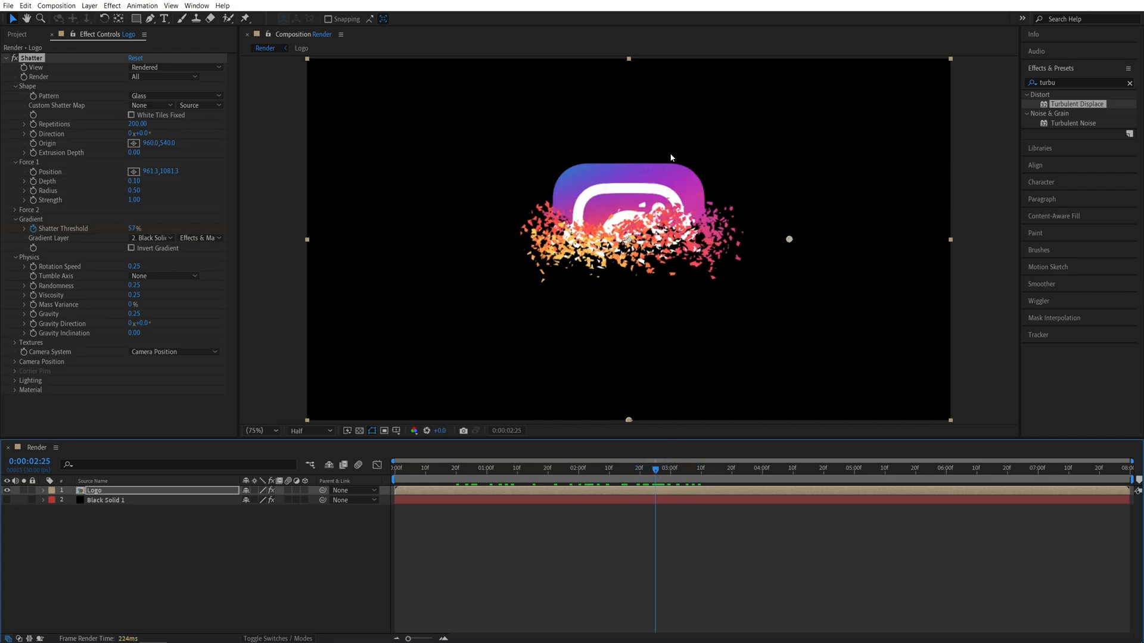
{"action": "left_click", "coordinate": [131, 248]}
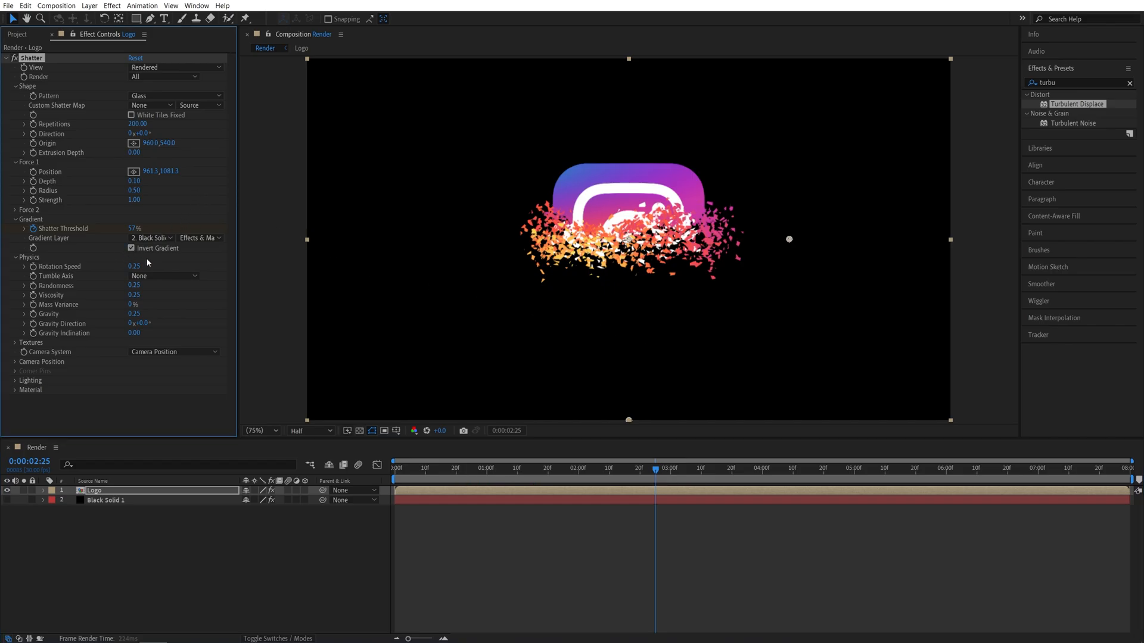
{"action": "mouse_move", "coordinate": [617, 470]}
{"action": "left_mouse_down"}
{"action": "mouse_move", "coordinate": [600, 471]}
{"action": "mouse_move", "coordinate": [645, 471]}
{"action": "left_mouse_up"}
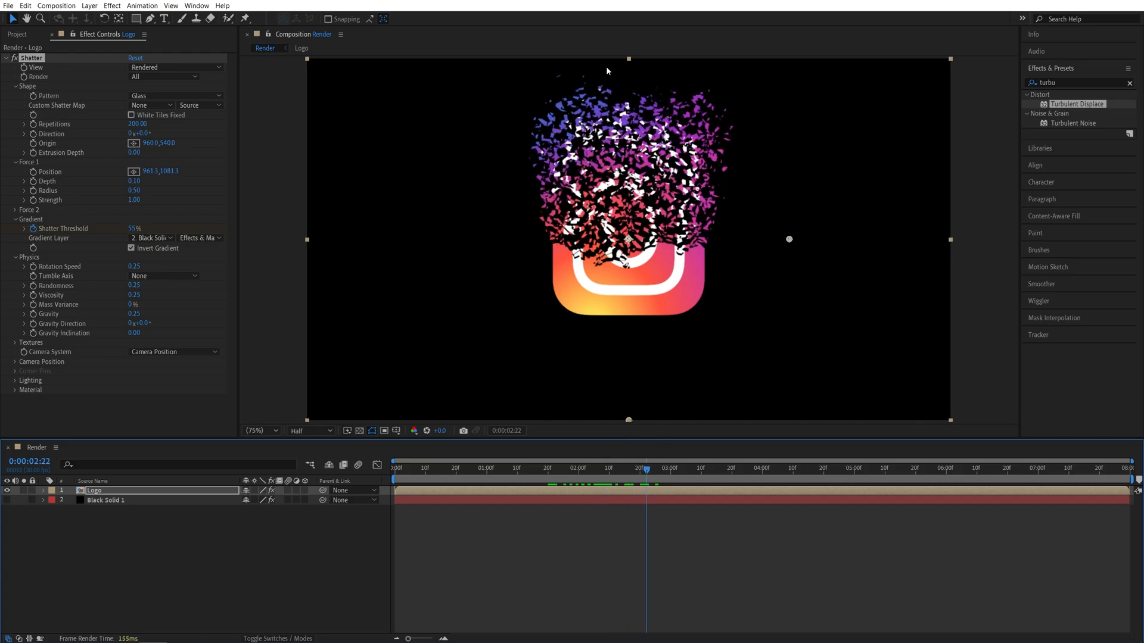
Apply CC Vector Blur to the Logo layer, Perpendicular type, Amount 12
{"action": "left_click", "coordinate": [1065, 83]}
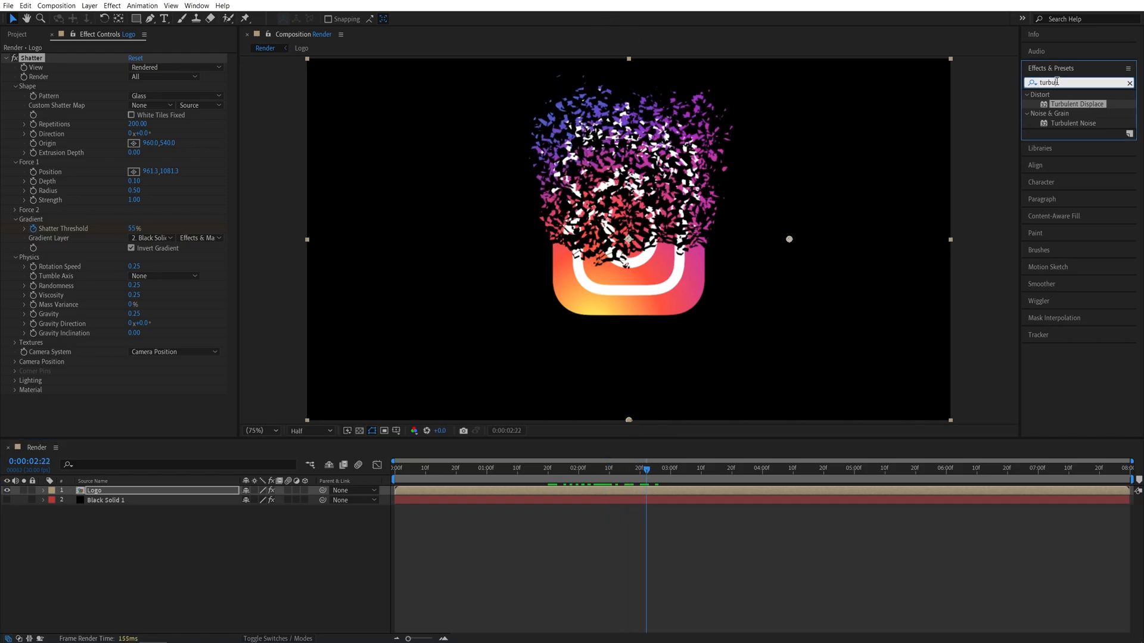
{"action": "type", "text": "vector"}
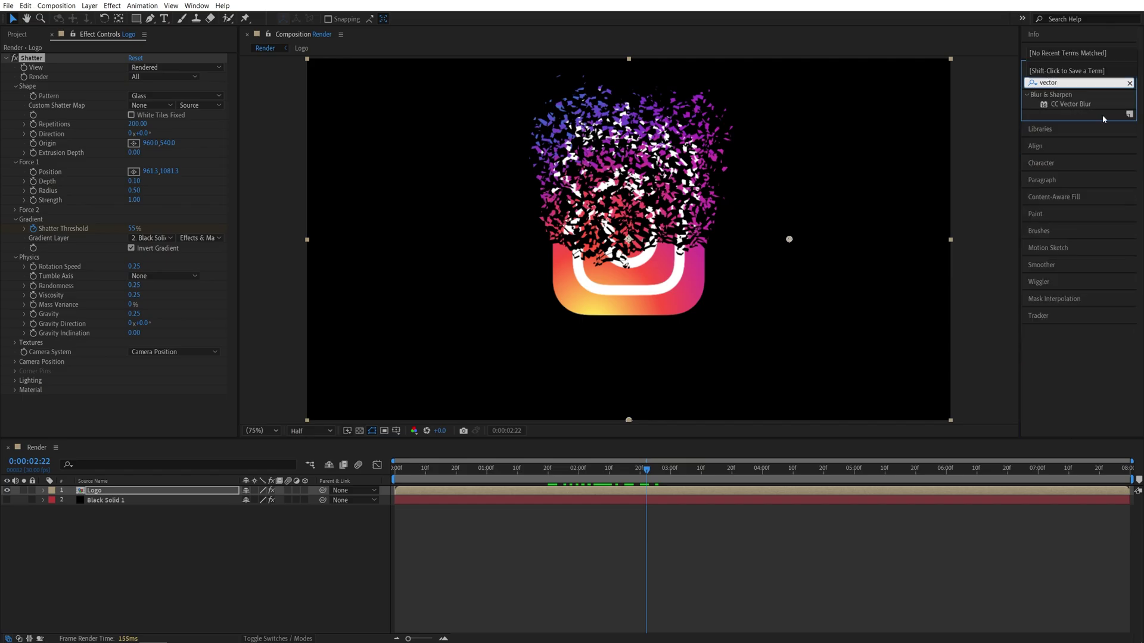
{"action": "left_click_drag", "start_coordinate": [1071, 104], "coordinate": [101, 493]}
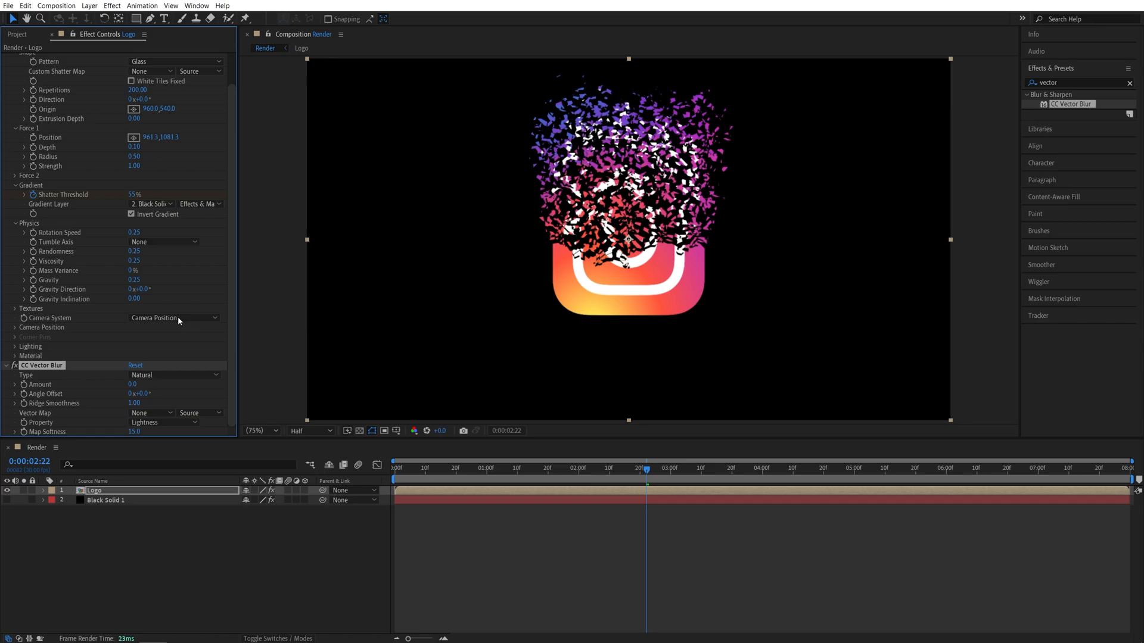
{"action": "left_click", "coordinate": [147, 376]}
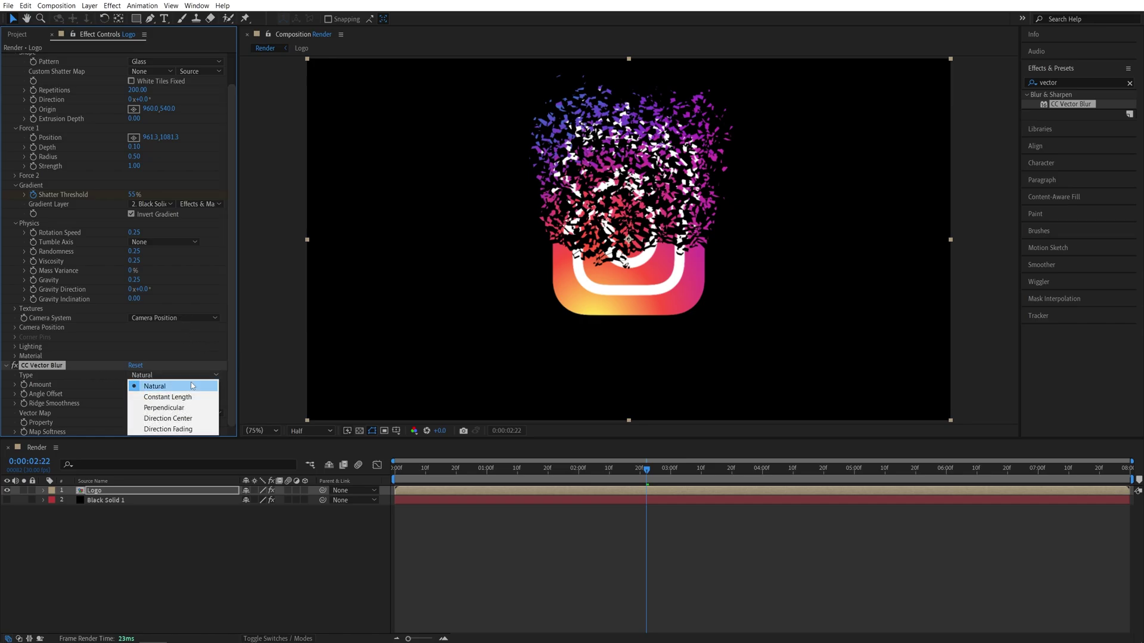
{"action": "left_click", "coordinate": [152, 400]}
{"action": "left_click_drag", "start_coordinate": [132, 385], "coordinate": [186, 394]}
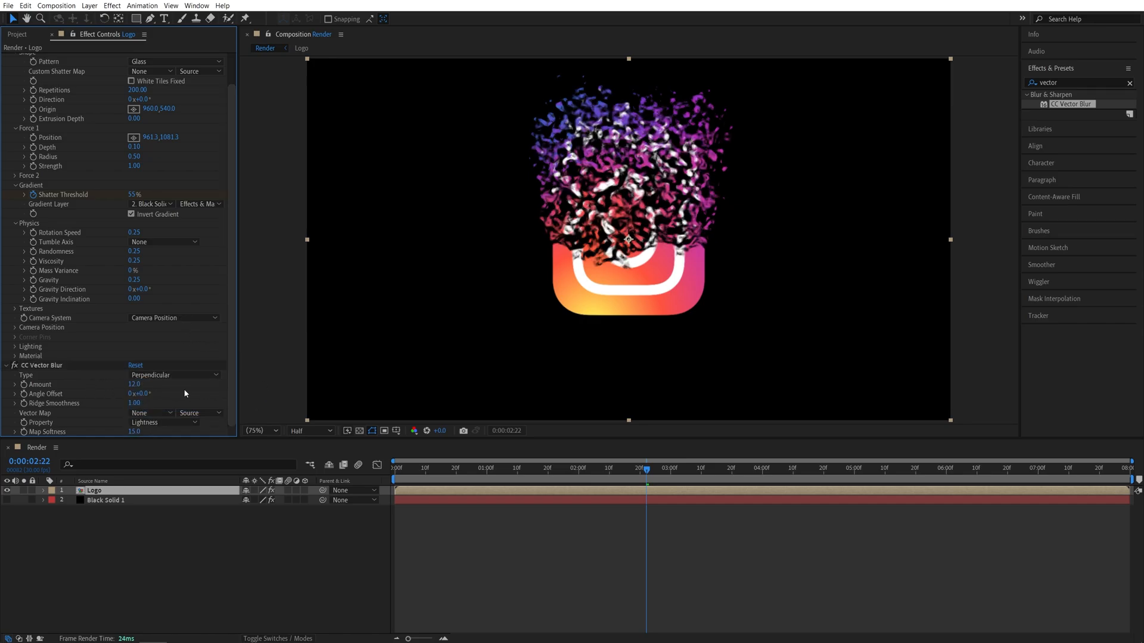
{"action": "scroll", "coordinate": [618, 201], "scroll_direction": "up", "scroll_amount": 1}
{"action": "scroll", "coordinate": [625, 210], "scroll_direction": "up", "scroll_amount": 2}
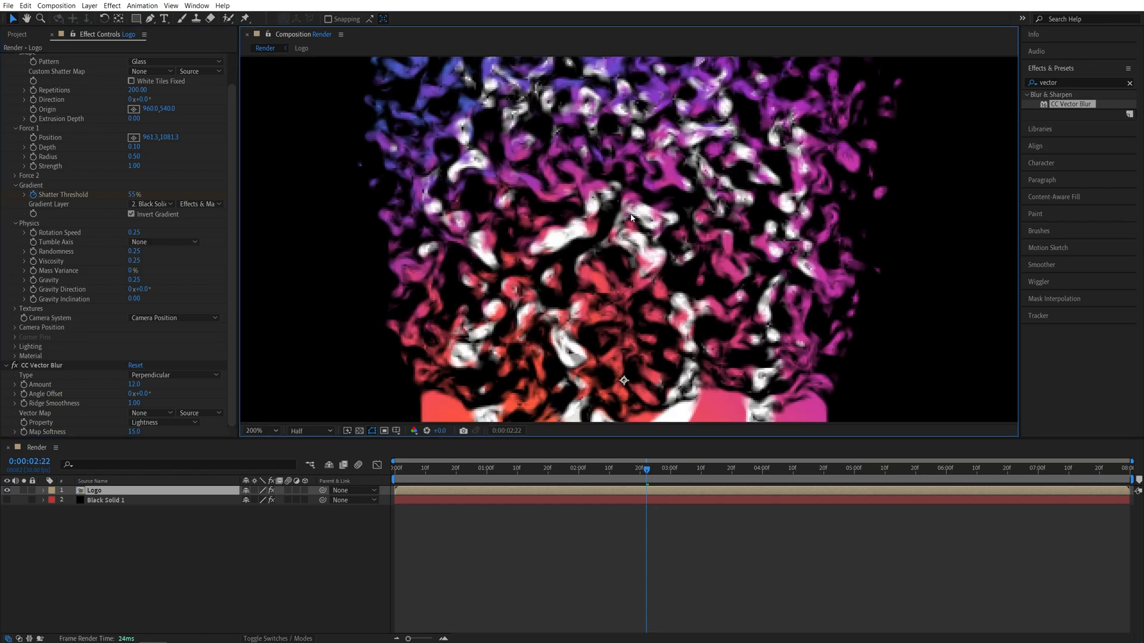
{"action": "scroll", "coordinate": [632, 206], "scroll_direction": "down", "scroll_amount": 3}
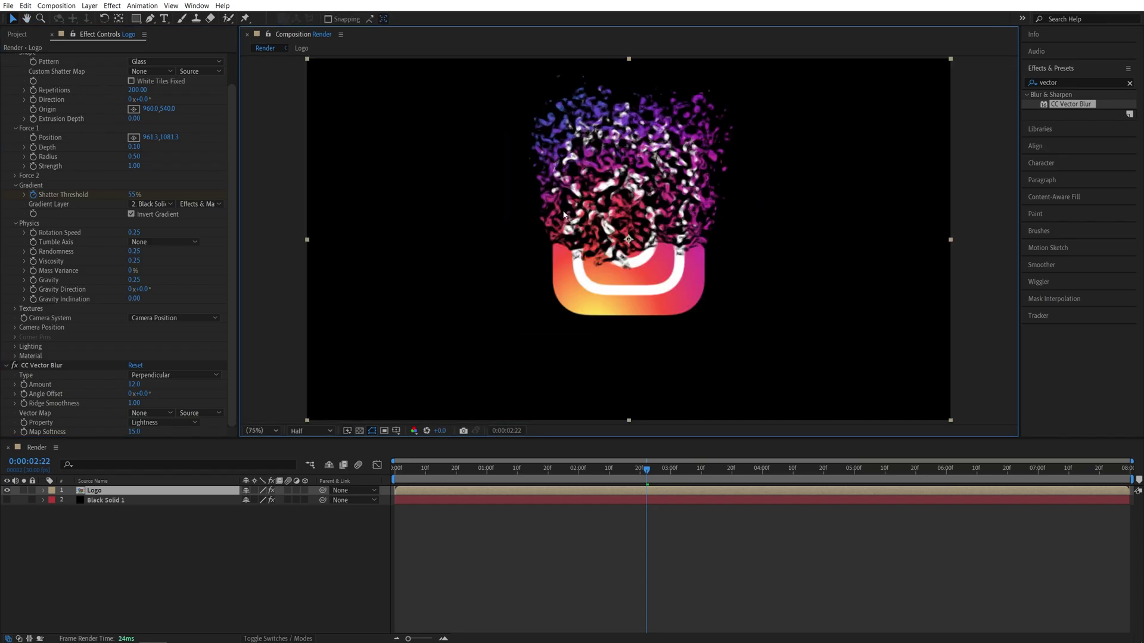
Apply Sharpen to the Logo layer at Sharpen Amount 50 and scrub back to check the shards
{"action": "left_click", "coordinate": [1064, 83]}
{"action": "type", "text": "sharpen"}
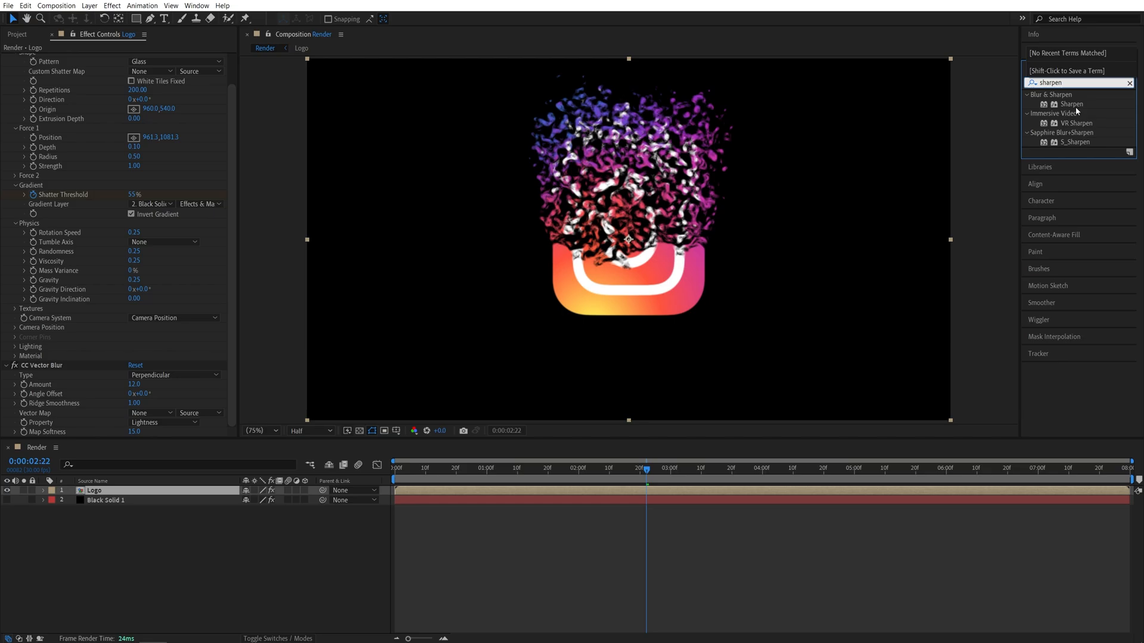
{"action": "left_click_drag", "start_coordinate": [1072, 105], "coordinate": [95, 490]}
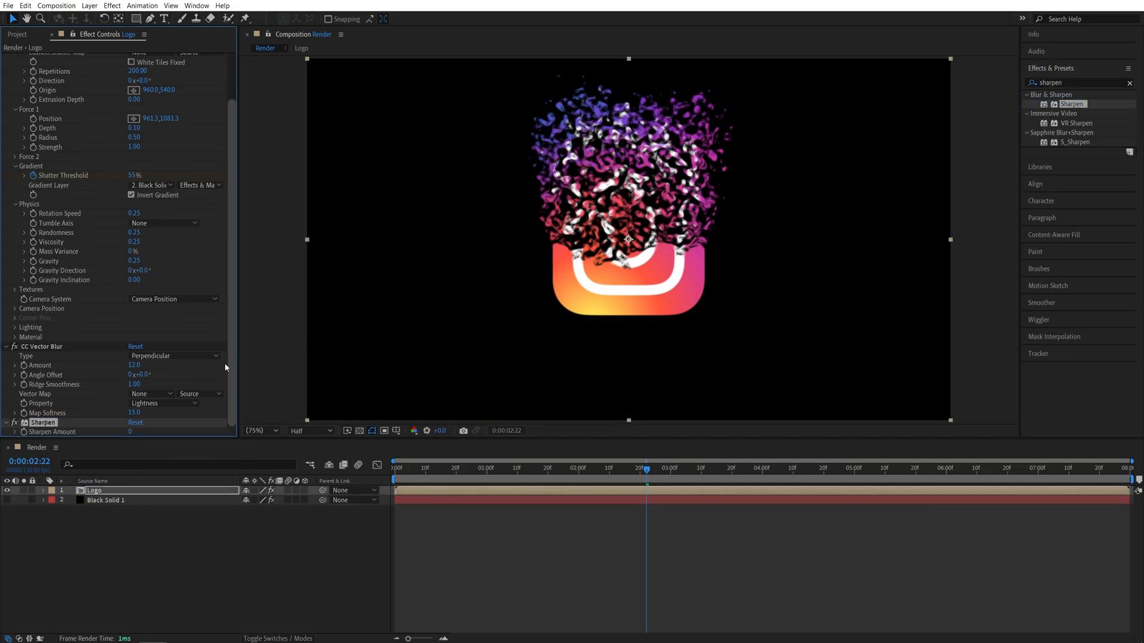
{"action": "left_click", "coordinate": [130, 432]}
{"action": "type", "text": "50"}
{"action": "key", "text": "Return"}
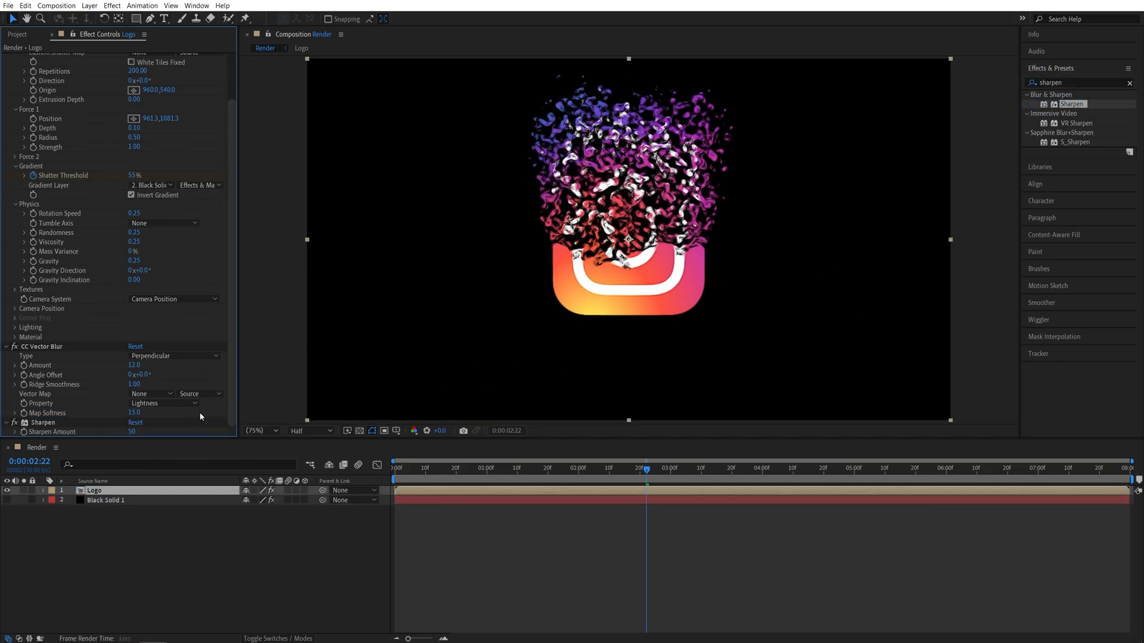
{"action": "scroll", "coordinate": [614, 159], "scroll_direction": "up", "scroll_amount": 1}
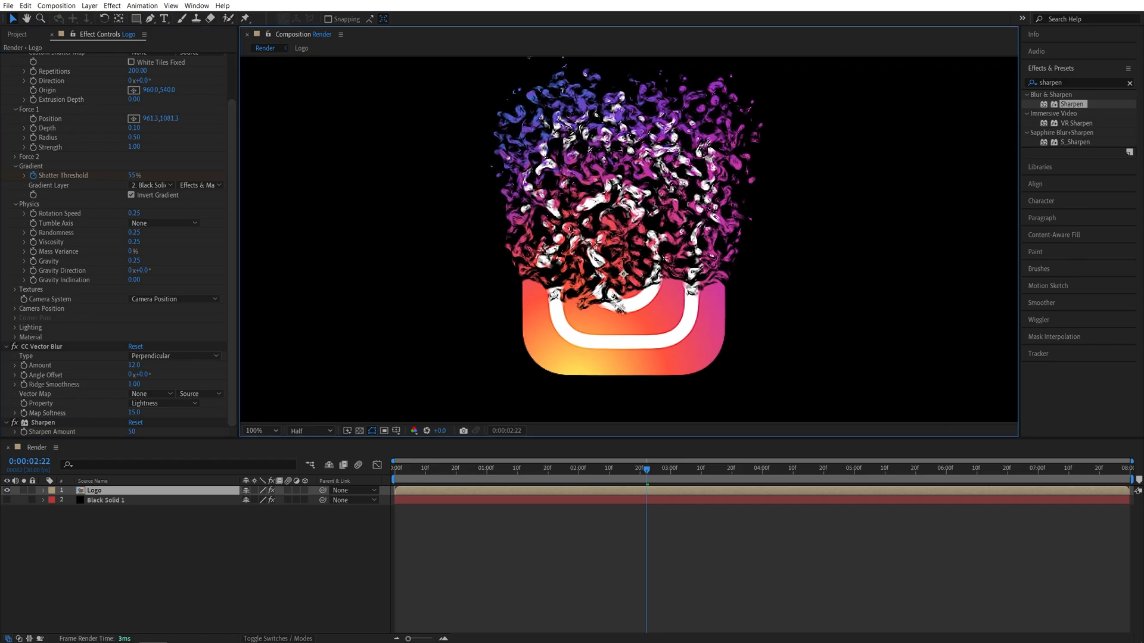
{"action": "scroll", "coordinate": [614, 158], "scroll_direction": "down", "scroll_amount": 1}
{"action": "left_click_drag", "start_coordinate": [555, 468], "coordinate": [624, 474]}
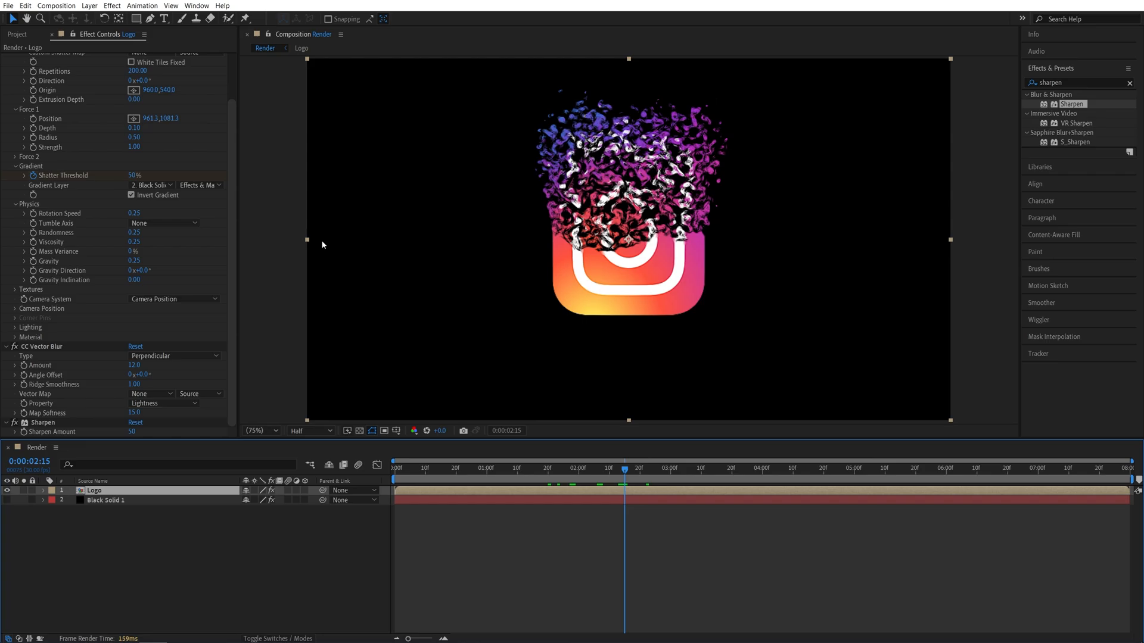
Create a new adjustment layer and apply Glow to it with Threshold 100%
{"action": "left_click", "coordinate": [90, 6]}
{"action": "mouse_move", "coordinate": [103, 18]}
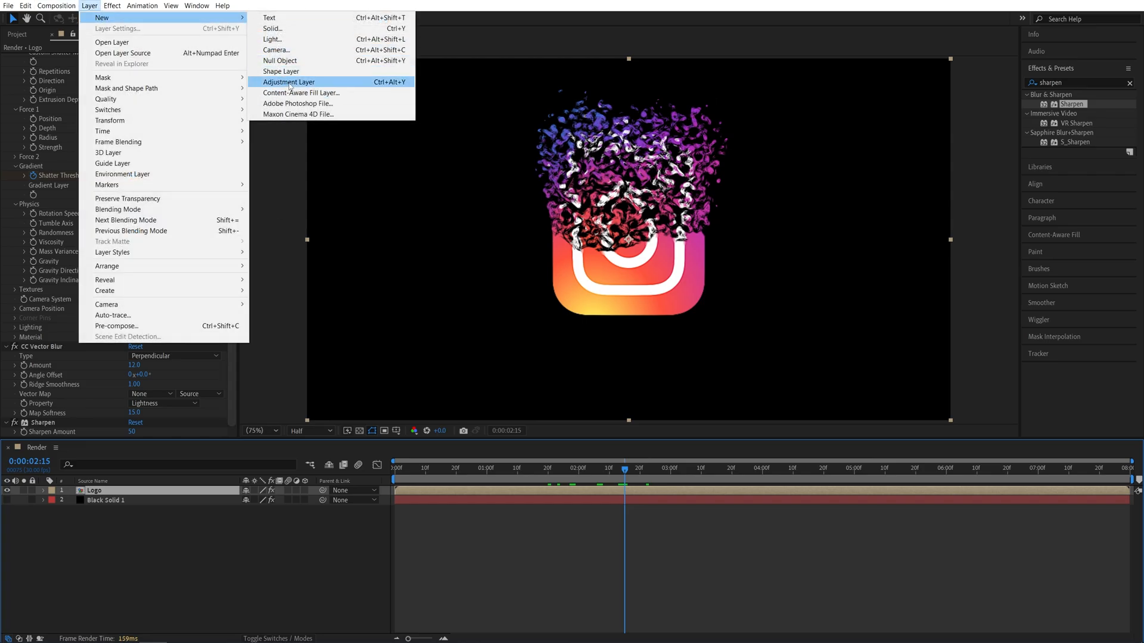
{"action": "left_click", "coordinate": [290, 83]}
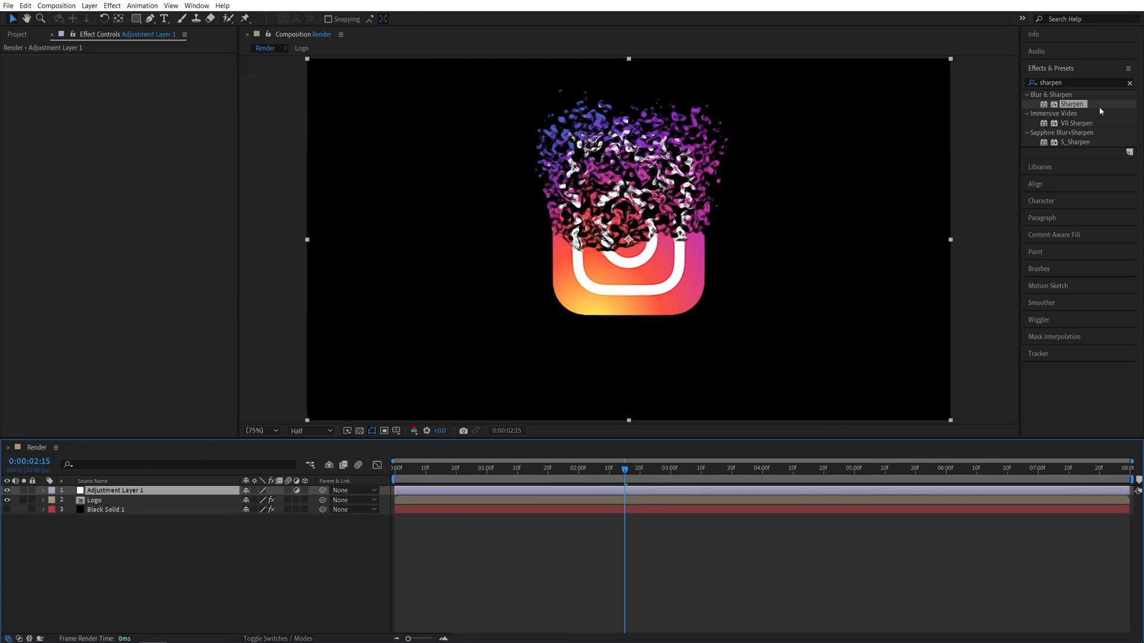
{"action": "left_click_drag", "start_coordinate": [1100, 108], "coordinate": [841, 190]}
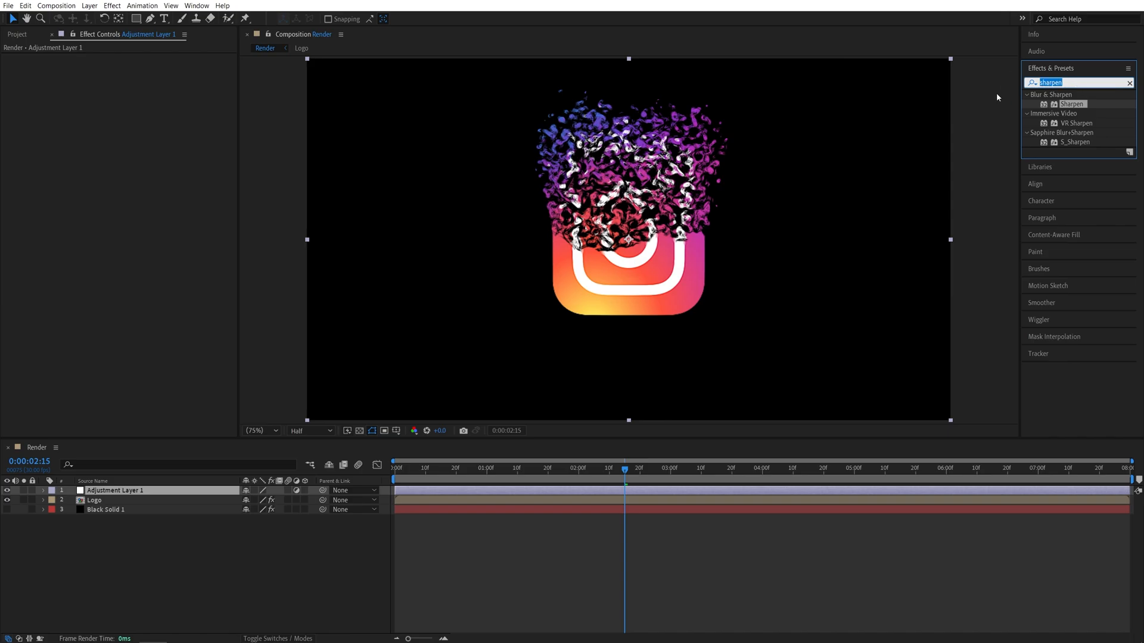
{"action": "type", "text": "glow"}
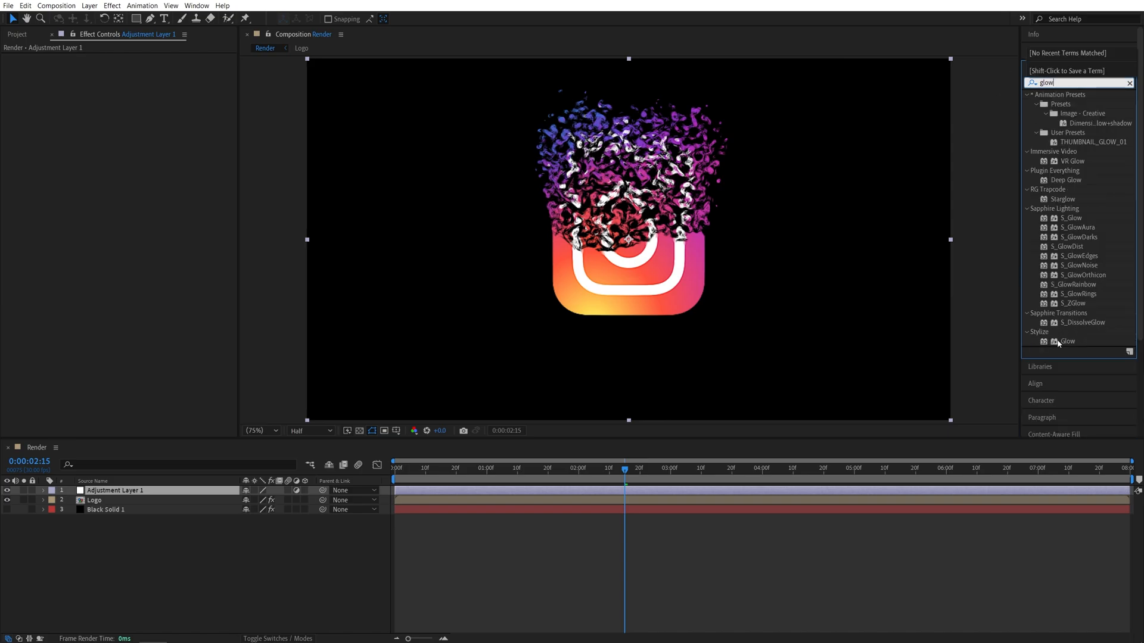
{"action": "left_click_drag", "start_coordinate": [1058, 342], "coordinate": [100, 494]}
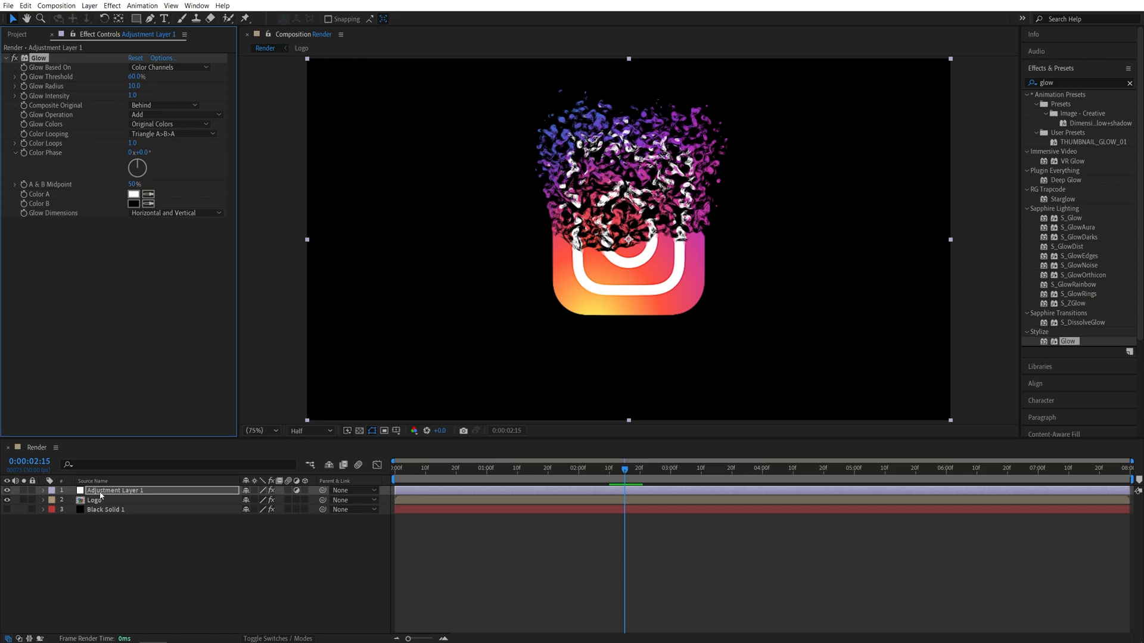
{"action": "left_click", "coordinate": [157, 80]}
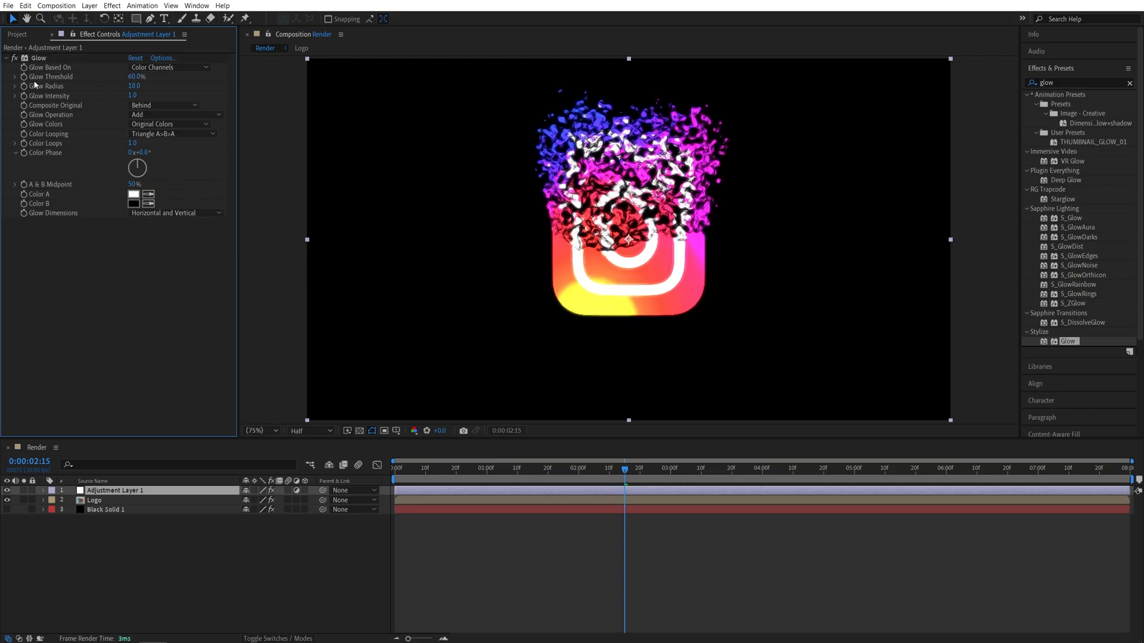
{"action": "type", "text": "100"}
{"action": "key", "text": "Return"}
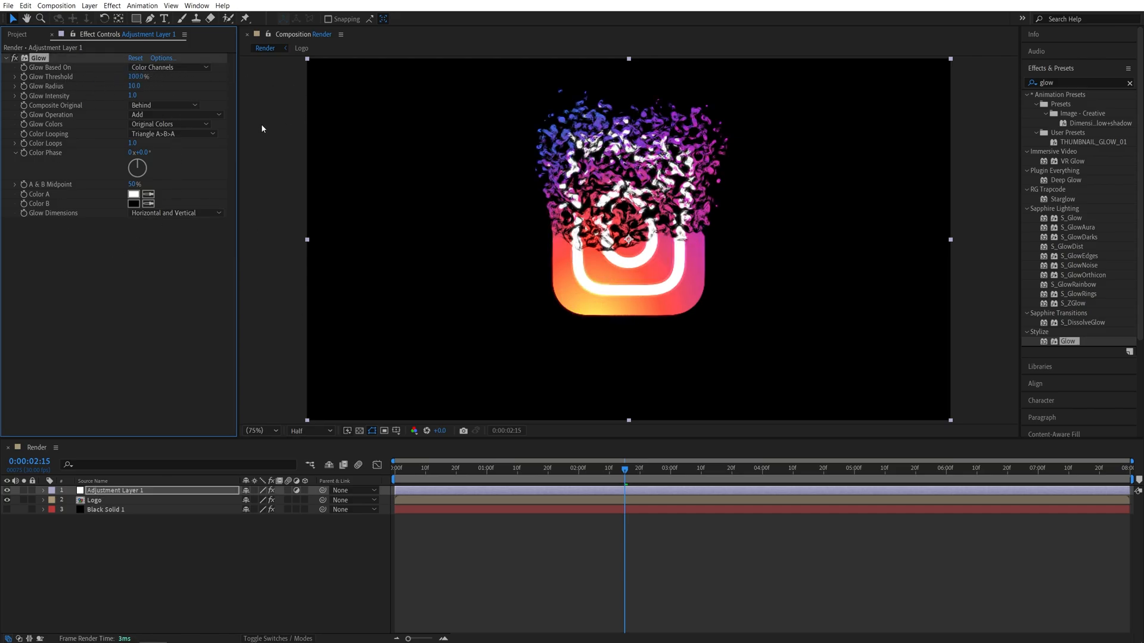
Duplicate the Glow and give the second Glow a Radius of 1000
{"action": "left_click", "coordinate": [125, 86]}
{"action": "key", "text": "ctrl+d"}
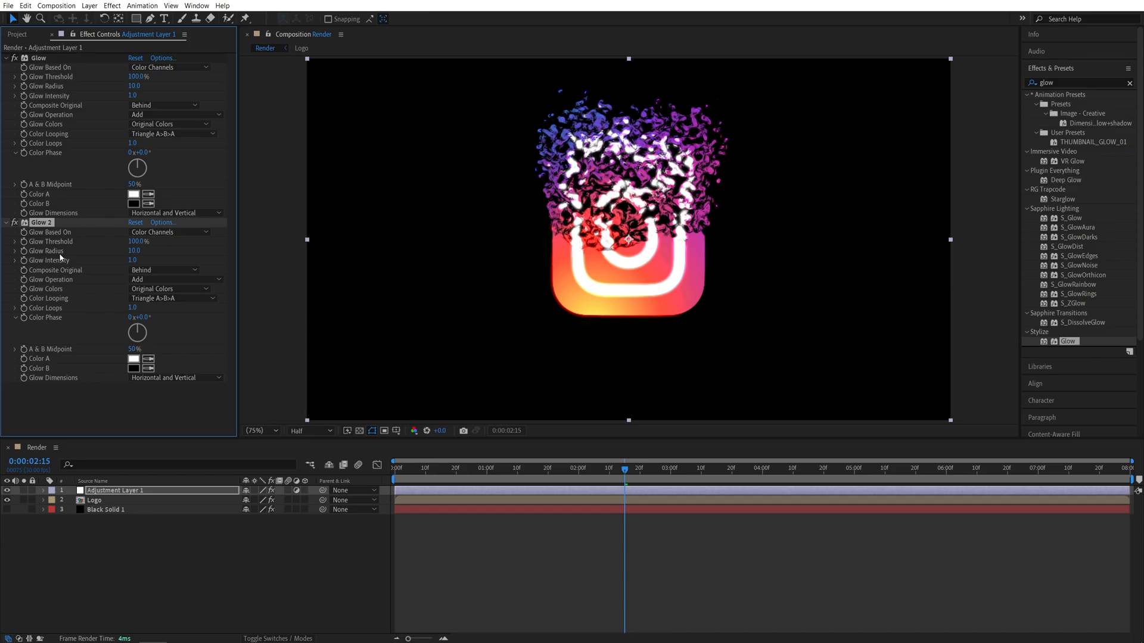
{"action": "left_click", "coordinate": [134, 251]}
{"action": "type", "text": "1000"}
{"action": "key", "text": "Return"}
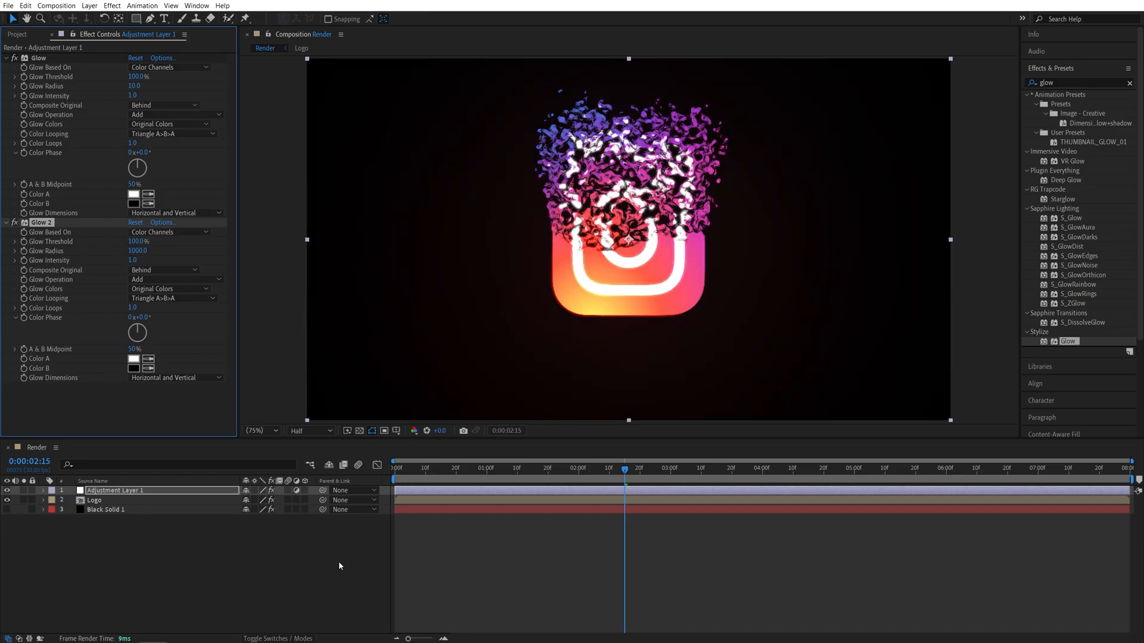
Preview the glow, then keyframe the Logo's Scale at 110% on the first frame
{"action": "left_click", "coordinate": [339, 566]}
{"action": "mouse_move", "coordinate": [625, 467]}
{"action": "left_mouse_down"}
{"action": "mouse_move", "coordinate": [731, 471]}
{"action": "mouse_move", "coordinate": [396, 474]}
{"action": "left_mouse_up"}
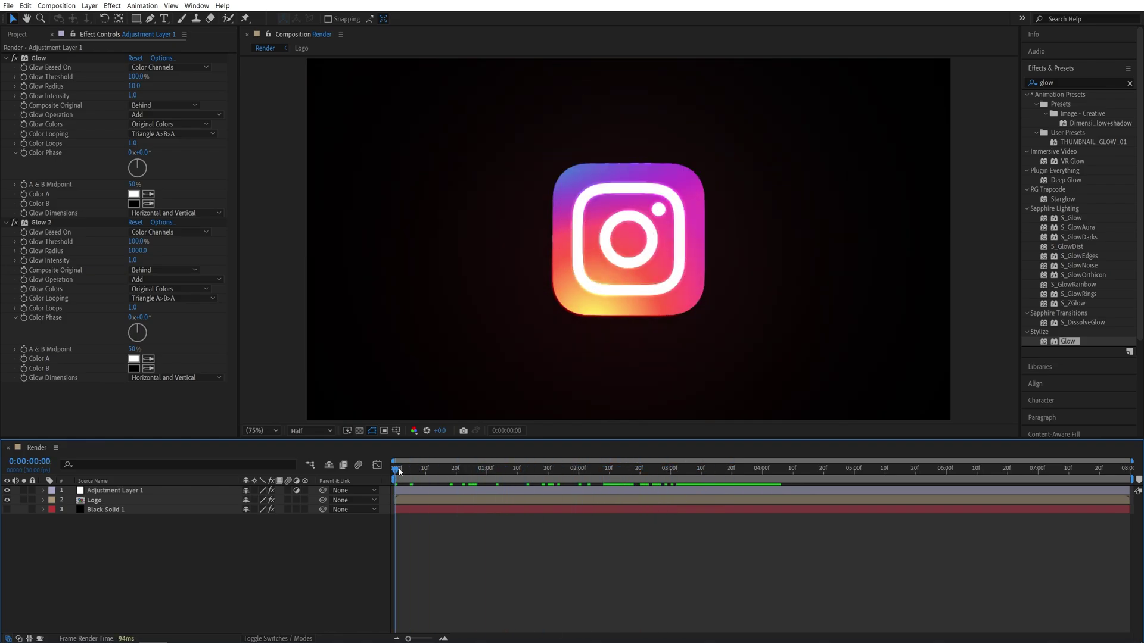
{"action": "left_click", "coordinate": [98, 501]}
{"action": "key", "text": "s"}
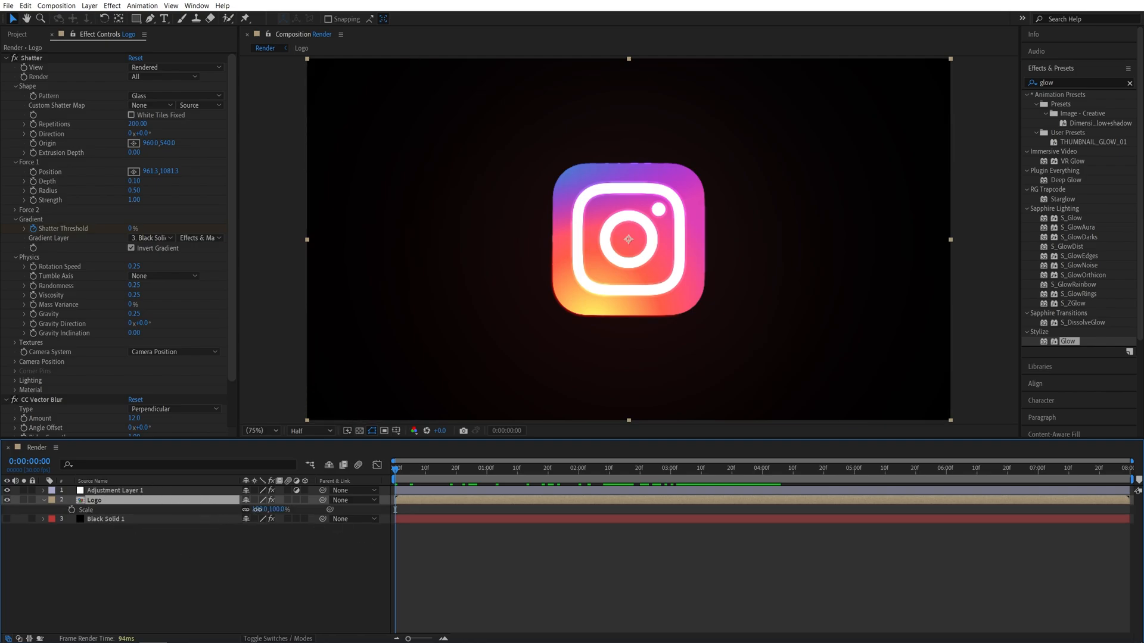
{"action": "left_click", "coordinate": [256, 510]}
{"action": "type", "text": "1"}
{"action": "type", "text": "0"}
{"action": "key", "text": "Return"}
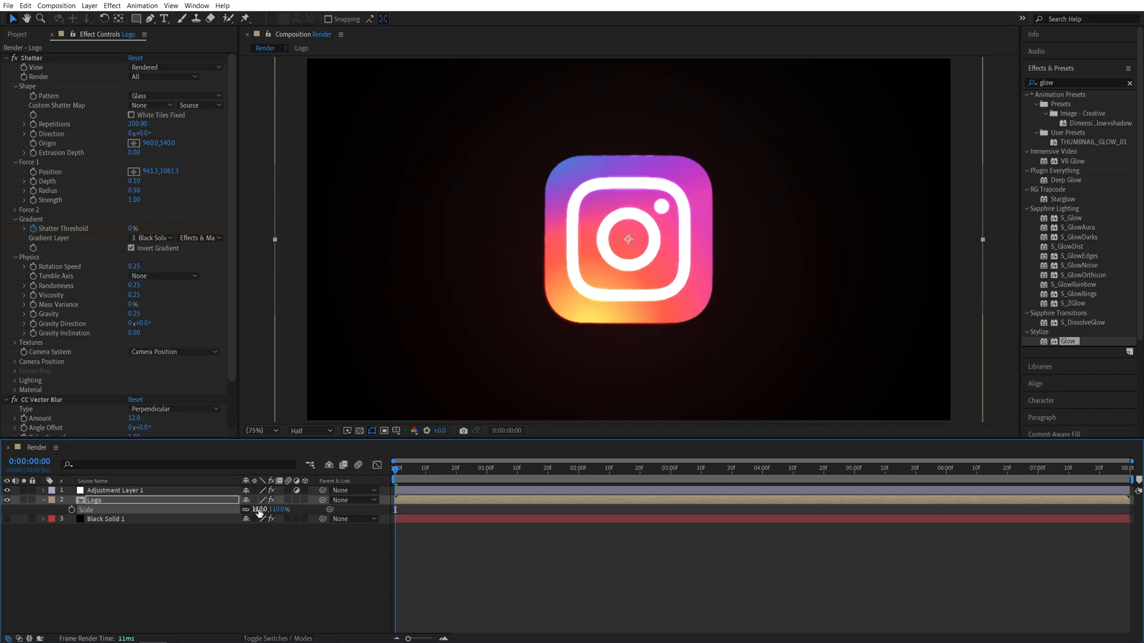
{"action": "left_click", "coordinate": [72, 510]}
Set the Logo's Scale to 100% at the last frame of the composition
{"action": "left_click_drag", "start_coordinate": [396, 468], "coordinate": [1115, 508]}
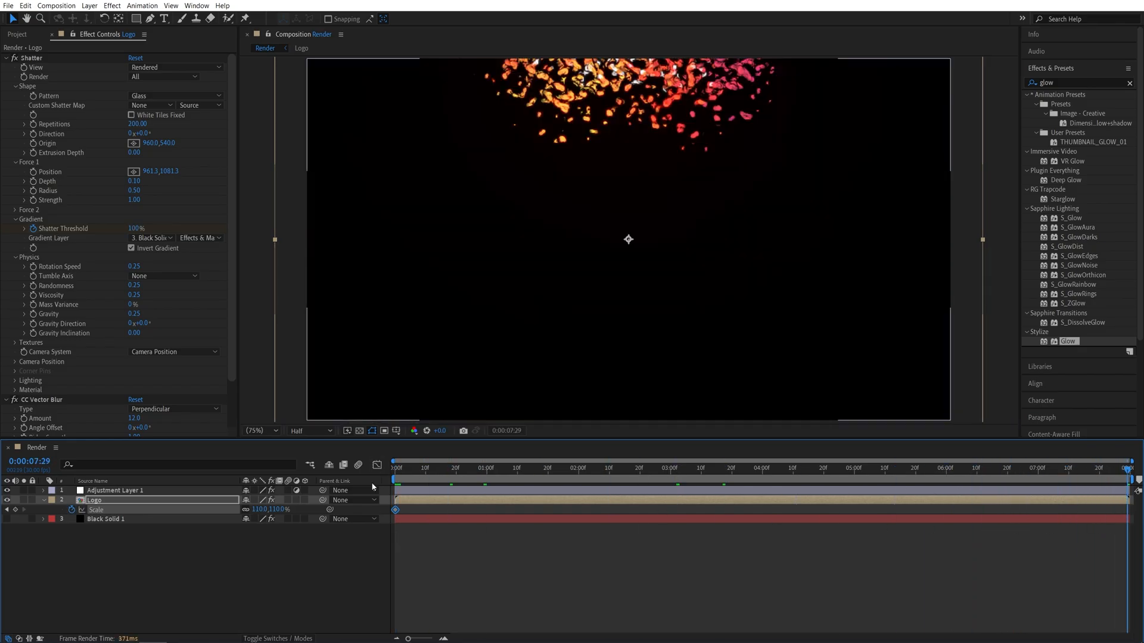
{"action": "left_click", "coordinate": [264, 511]}
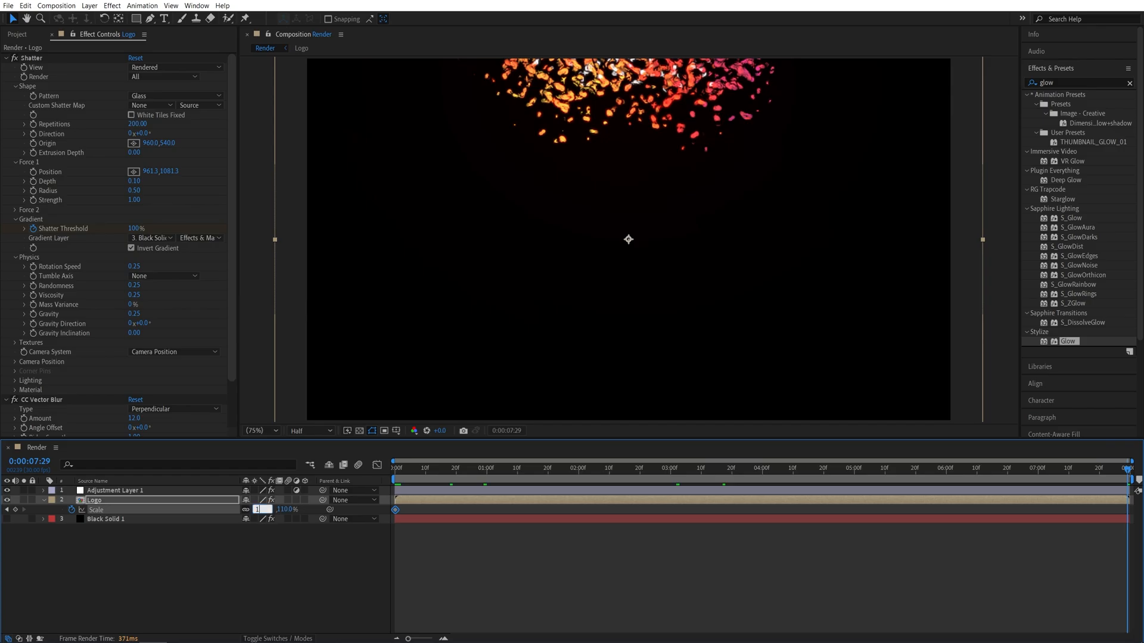
{"action": "type", "text": "100"}
{"action": "key", "text": "Return"}
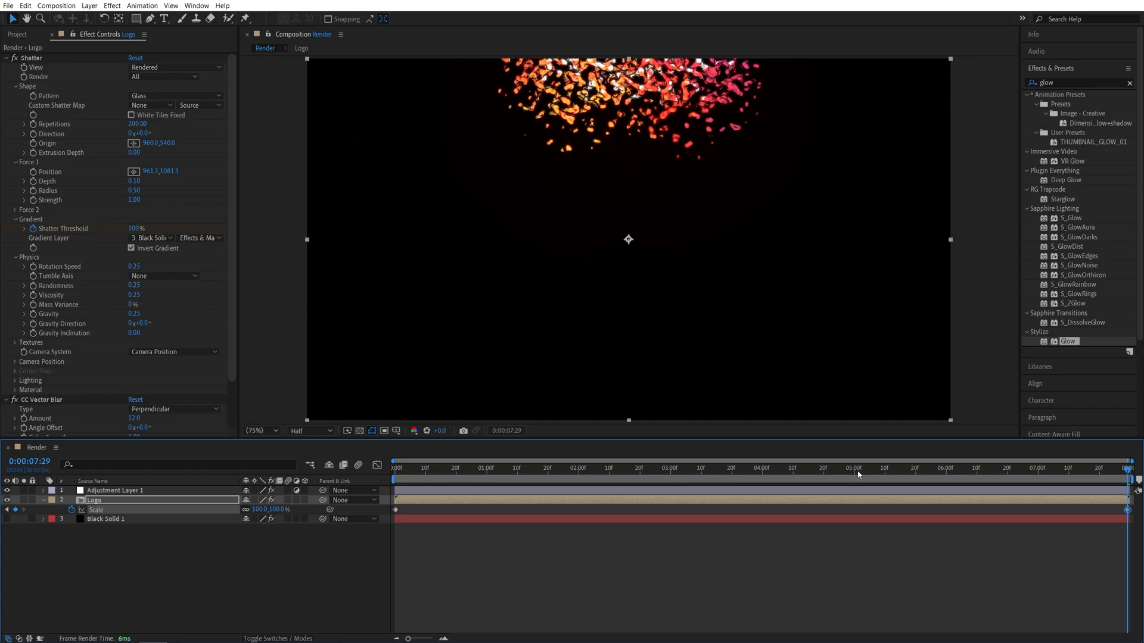
Keyframe Logo Opacity at 100% at 5 seconds and 0% at 7 seconds
{"action": "left_click_drag", "start_coordinate": [913, 468], "coordinate": [856, 486]}
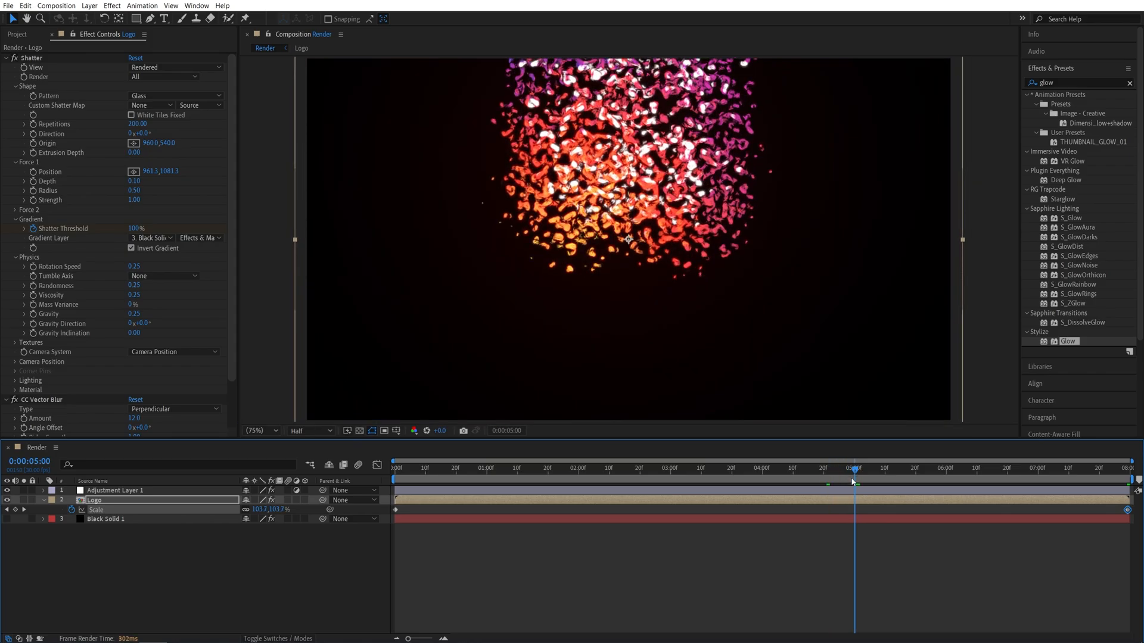
{"action": "left_click", "coordinate": [863, 503]}
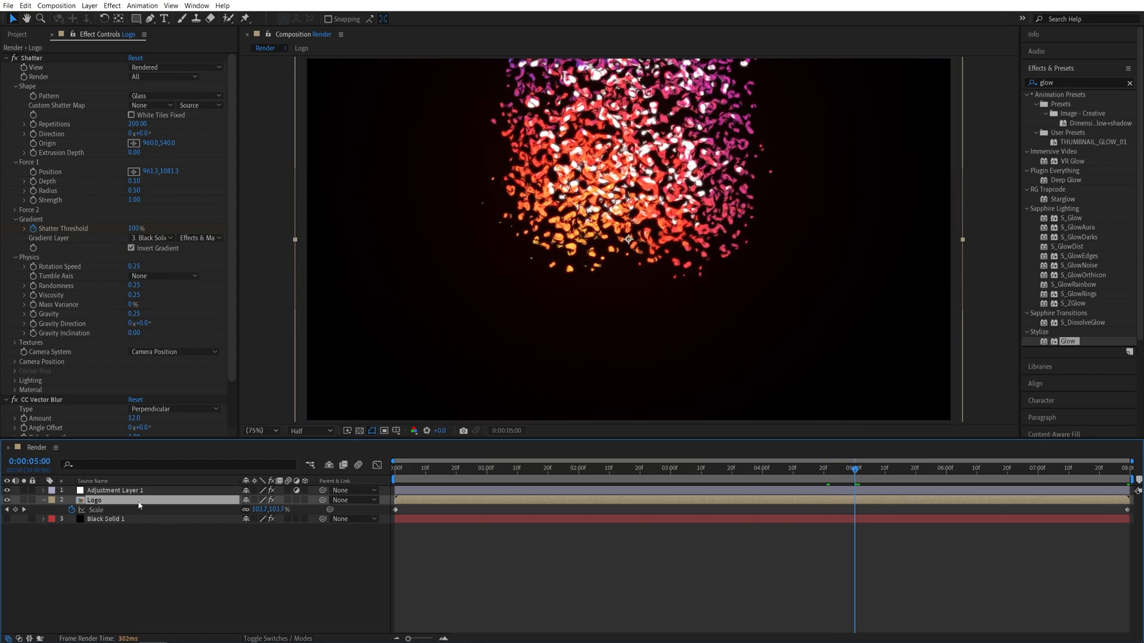
{"action": "key", "text": "t"}
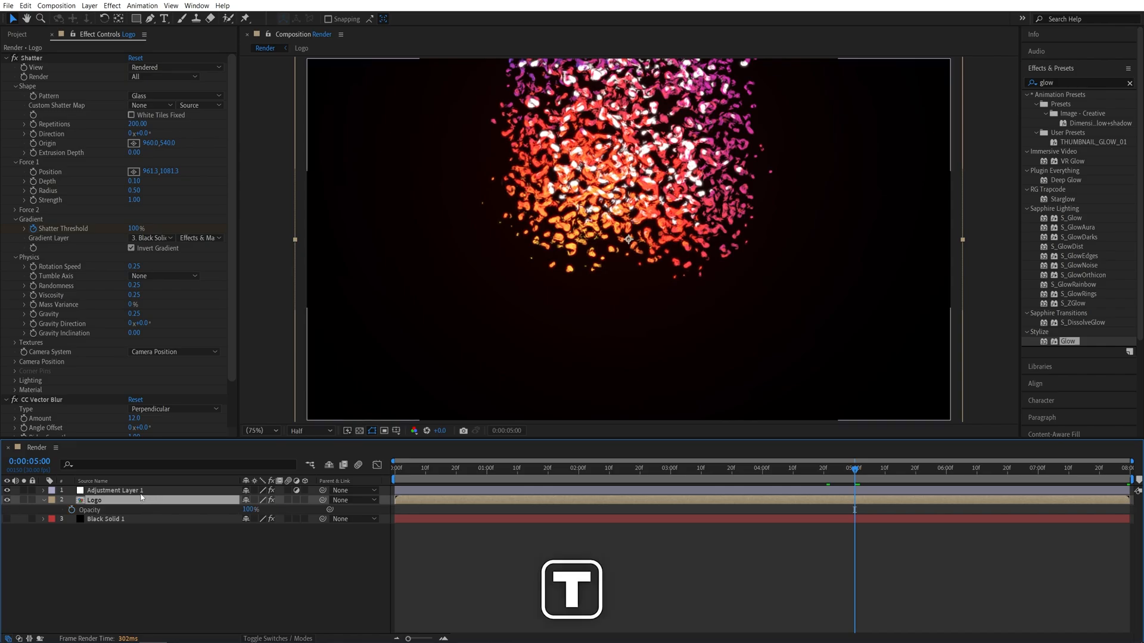
{"action": "left_click", "coordinate": [72, 511]}
{"action": "key", "text": "Page_Down"}
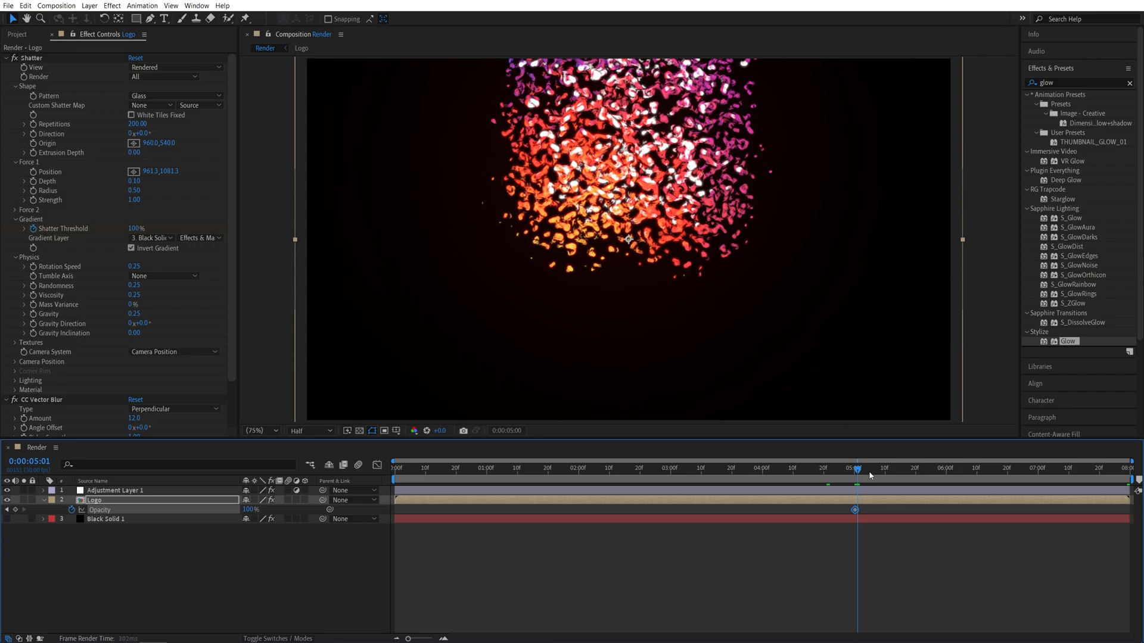
{"action": "left_click_drag", "start_coordinate": [870, 469], "coordinate": [1037, 469]}
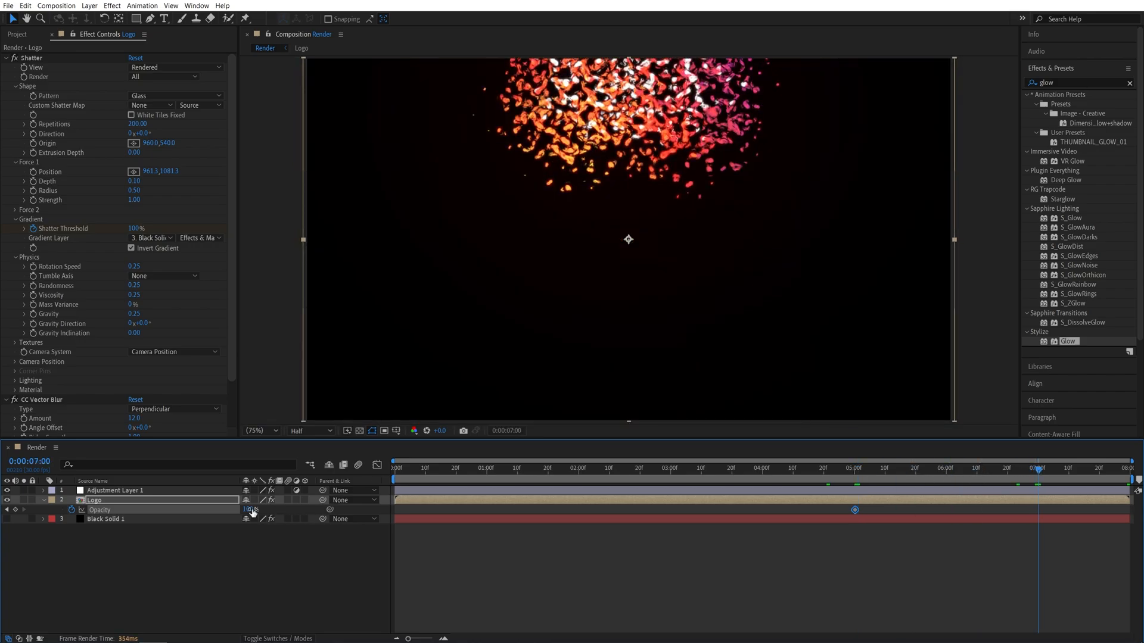
{"action": "left_click", "coordinate": [250, 511]}
{"action": "key", "text": "Return"}
Play a preview of the fade-out from about 5 seconds
{"action": "left_click", "coordinate": [880, 469]}
{"action": "key", "text": "space"}
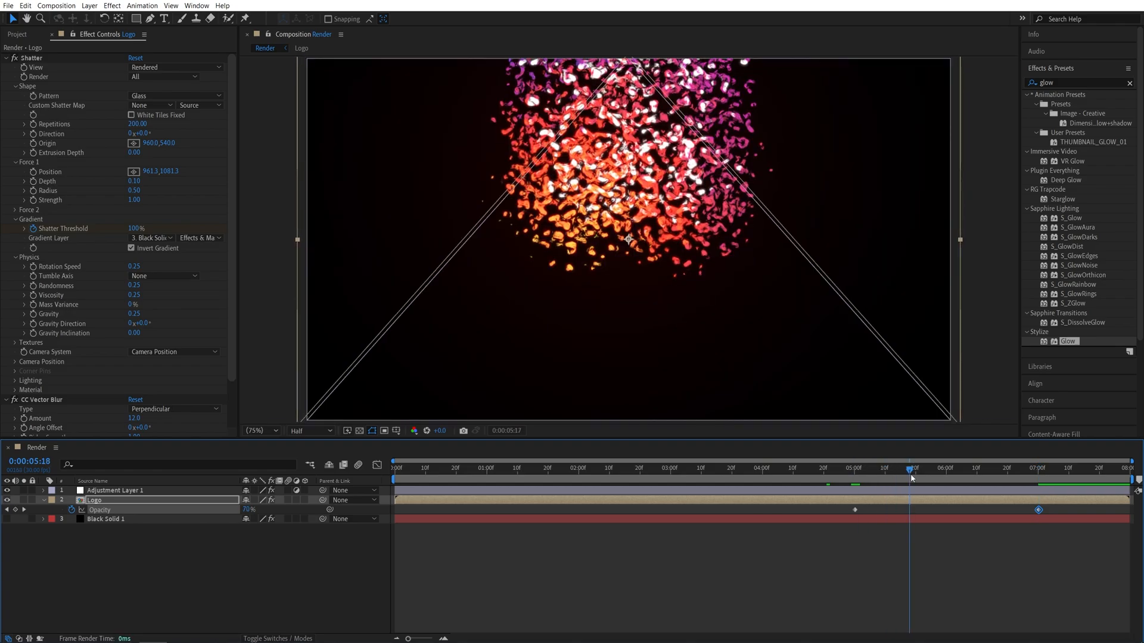
{"action": "key", "text": "space"}
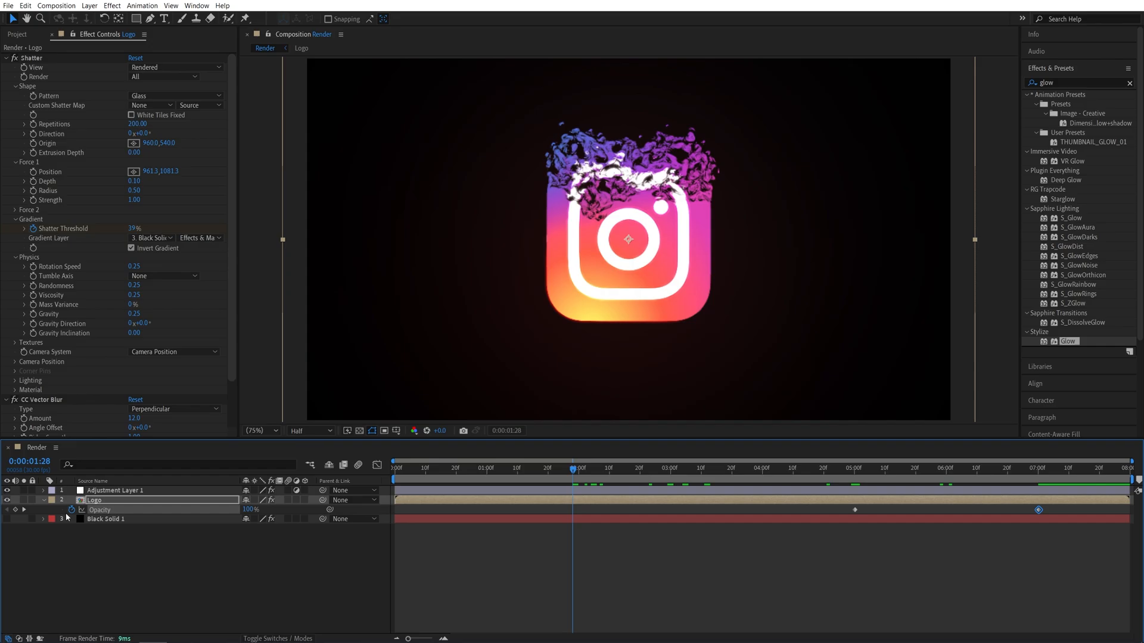
Pre-compose all three layers into a comp named Final
{"action": "left_click", "coordinate": [43, 500]}
{"action": "left_click_drag", "start_coordinate": [192, 539], "coordinate": [103, 482]}
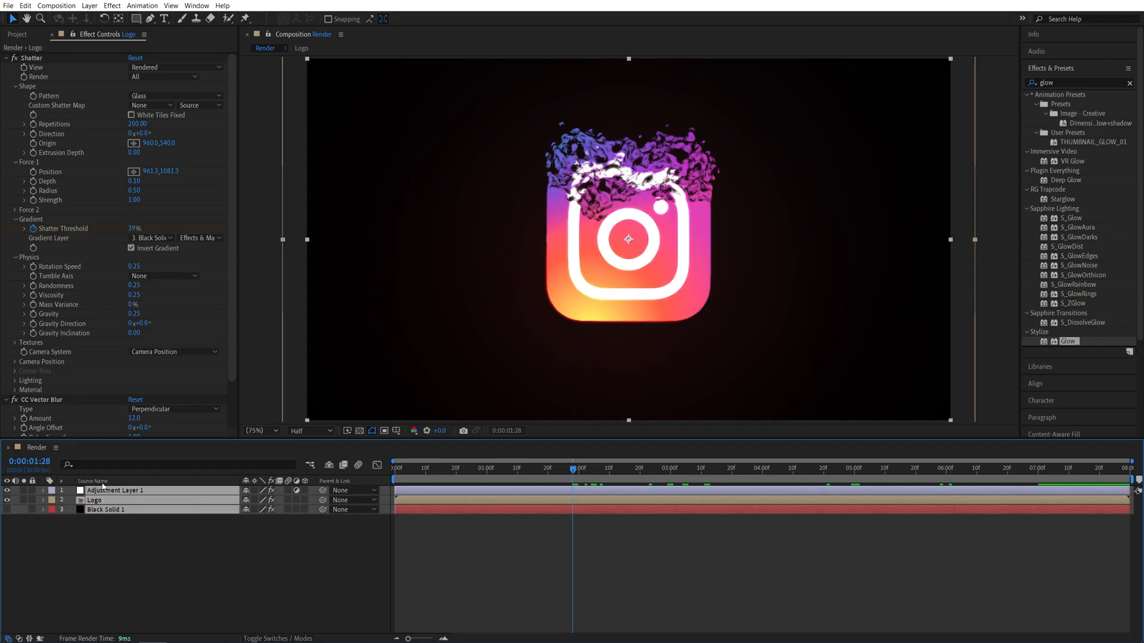
{"action": "right_click", "coordinate": [115, 495]}
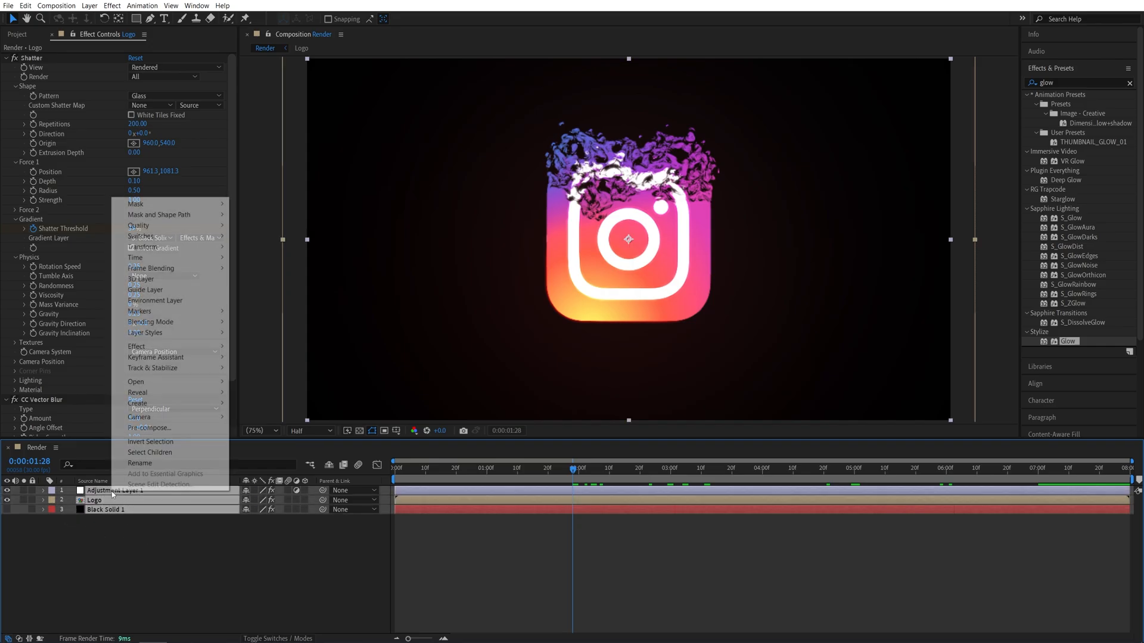
{"action": "left_click", "coordinate": [134, 427]}
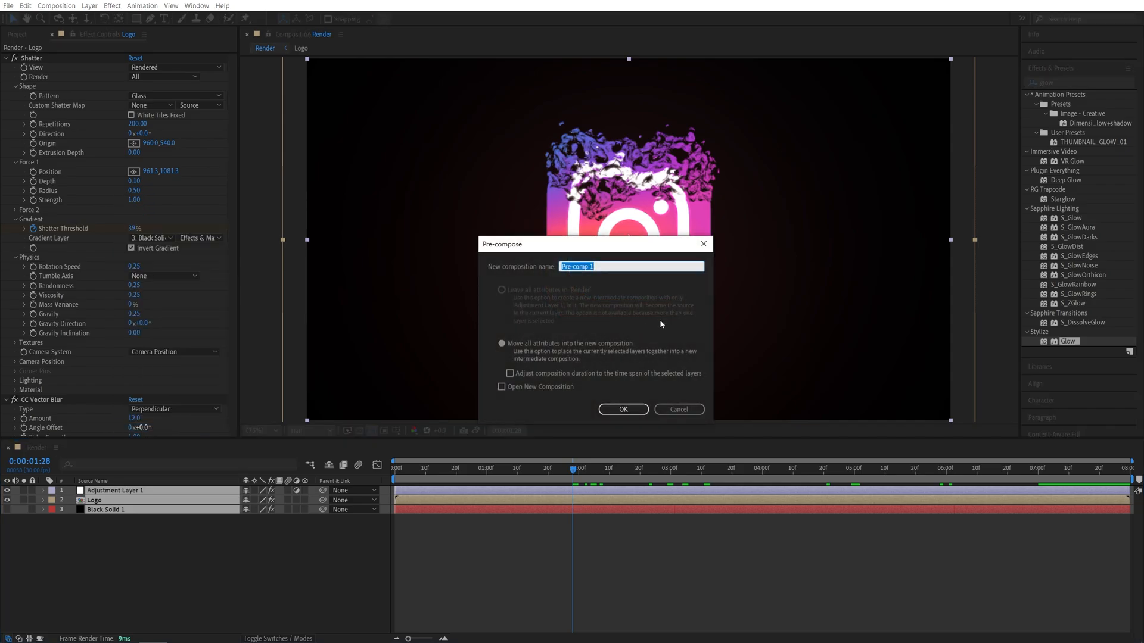
{"action": "type", "text": "Final"}
{"action": "left_click", "coordinate": [633, 412]}
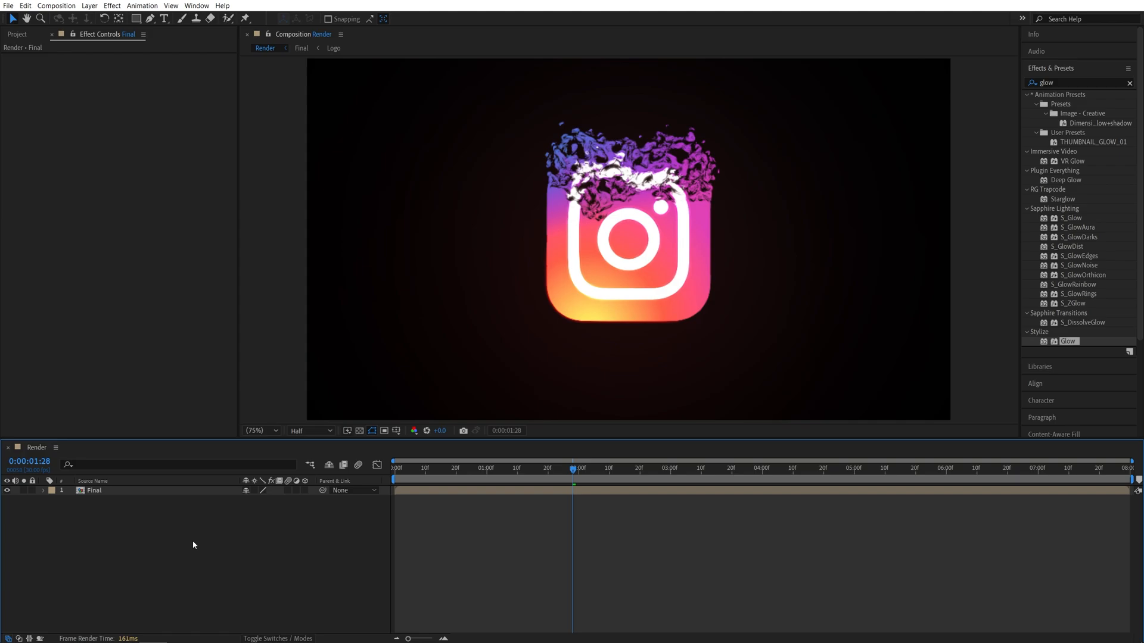
Create a black solid named BG and place it below the Final layer
{"action": "left_click", "coordinate": [89, 6]}
{"action": "left_click", "coordinate": [268, 25]}
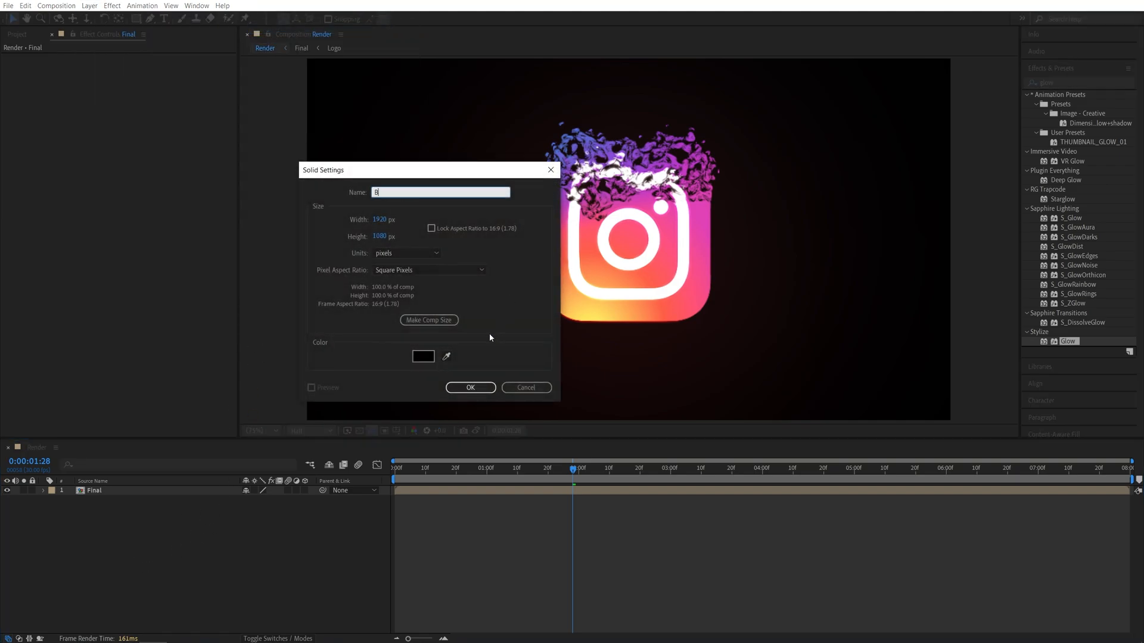
{"action": "left_click", "coordinate": [466, 388]}
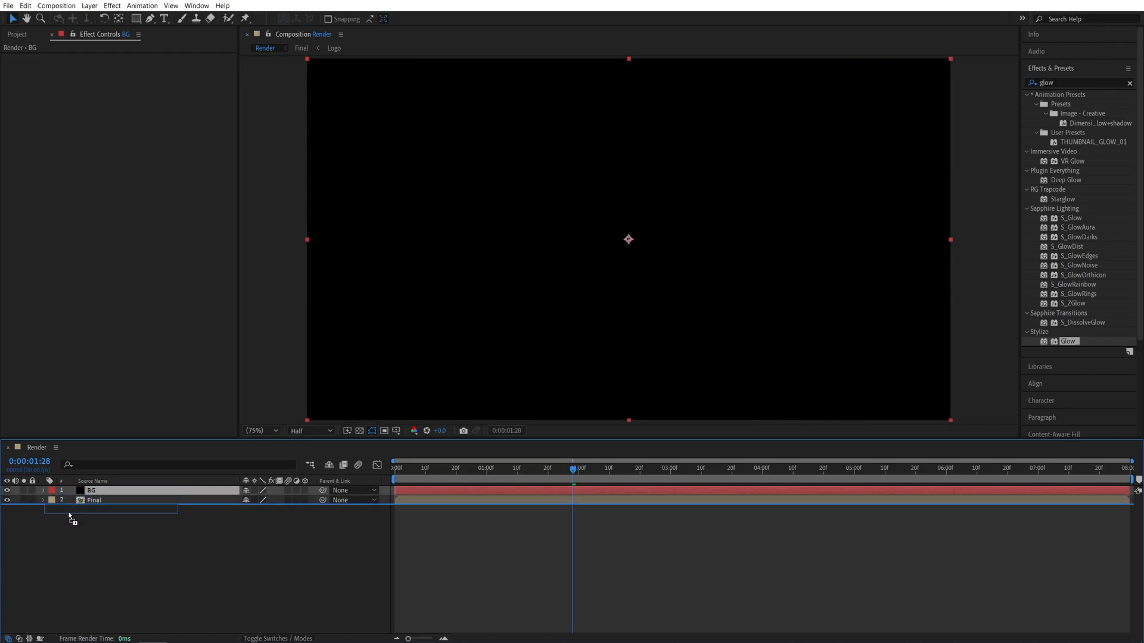
{"action": "left_click_drag", "start_coordinate": [99, 491], "coordinate": [69, 517]}
{"action": "left_click", "coordinate": [103, 538]}
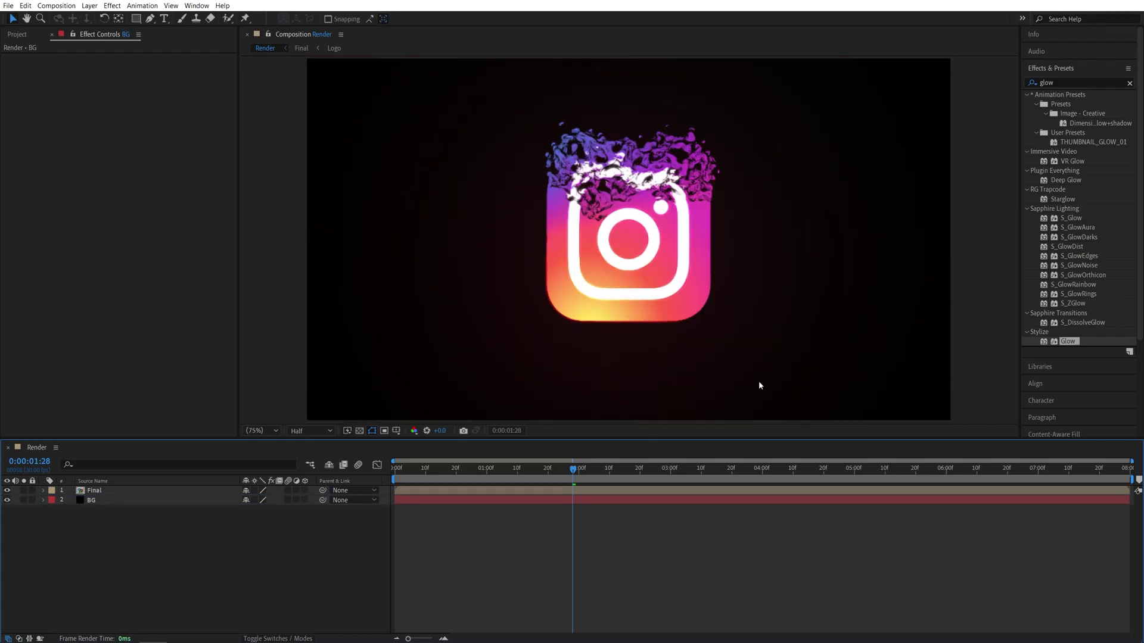
Apply a Radial Gradient Ramp to BG running from the top-left corner to the bottom-right
{"action": "left_click", "coordinate": [1055, 82]}
{"action": "type", "text": "ramp"}
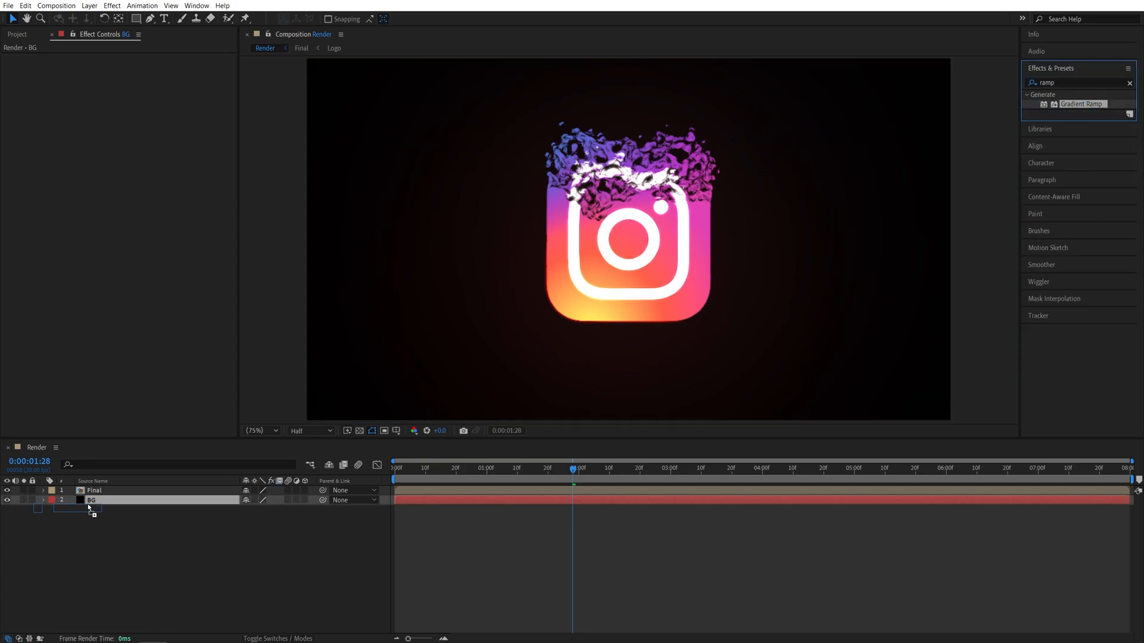
{"action": "left_click_drag", "start_coordinate": [308, 476], "coordinate": [98, 500]}
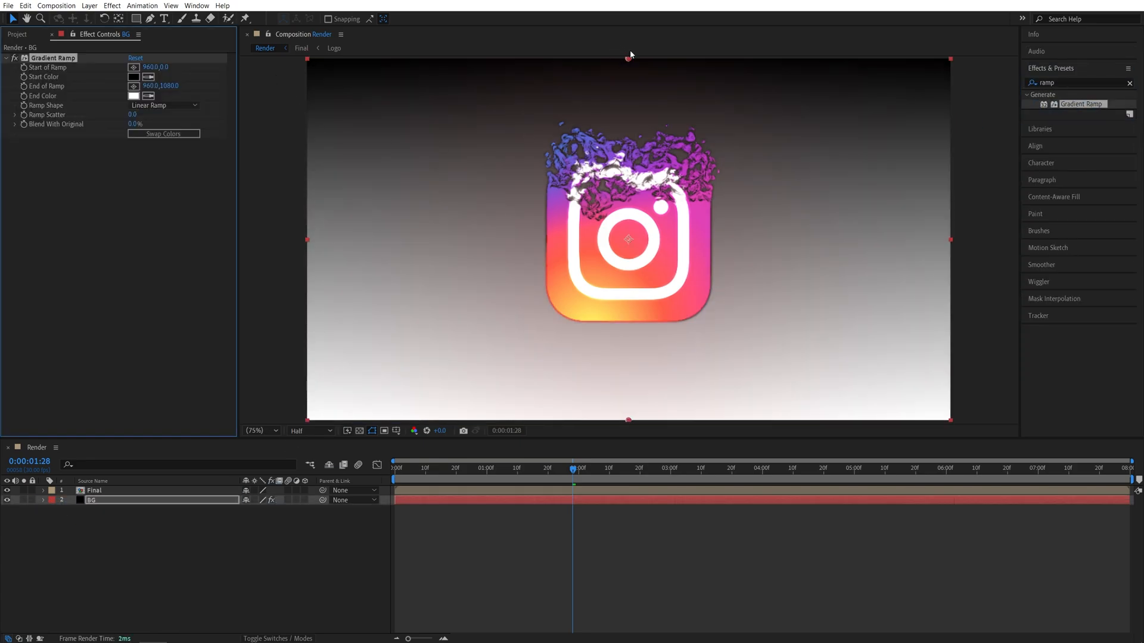
{"action": "left_click_drag", "start_coordinate": [627, 61], "coordinate": [308, 69]}
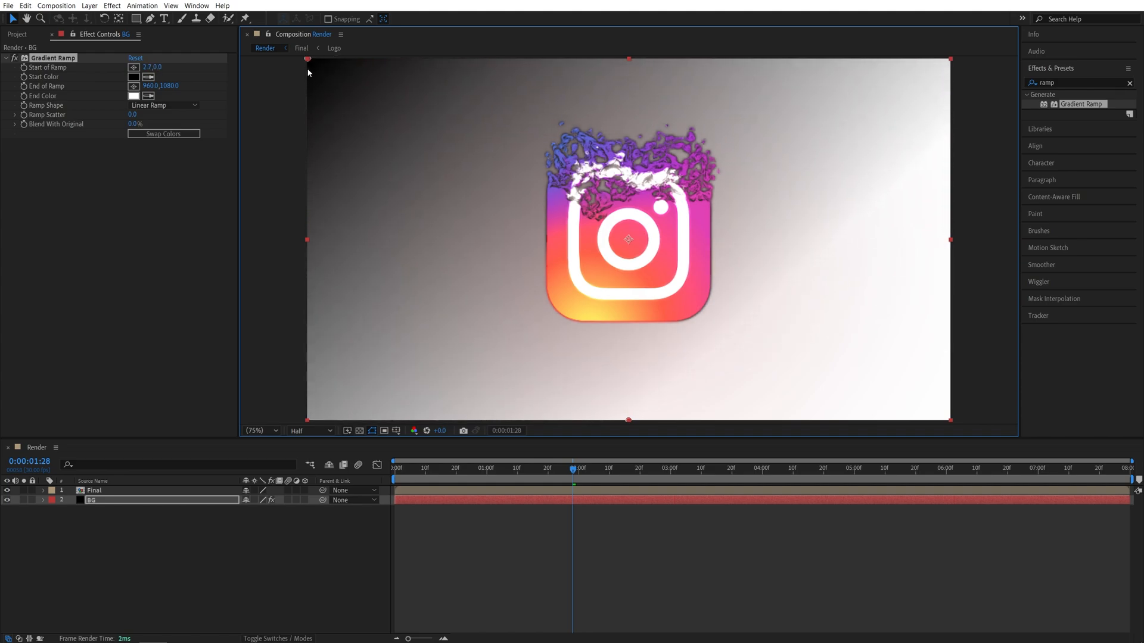
{"action": "left_click_drag", "start_coordinate": [626, 418], "coordinate": [944, 416]}
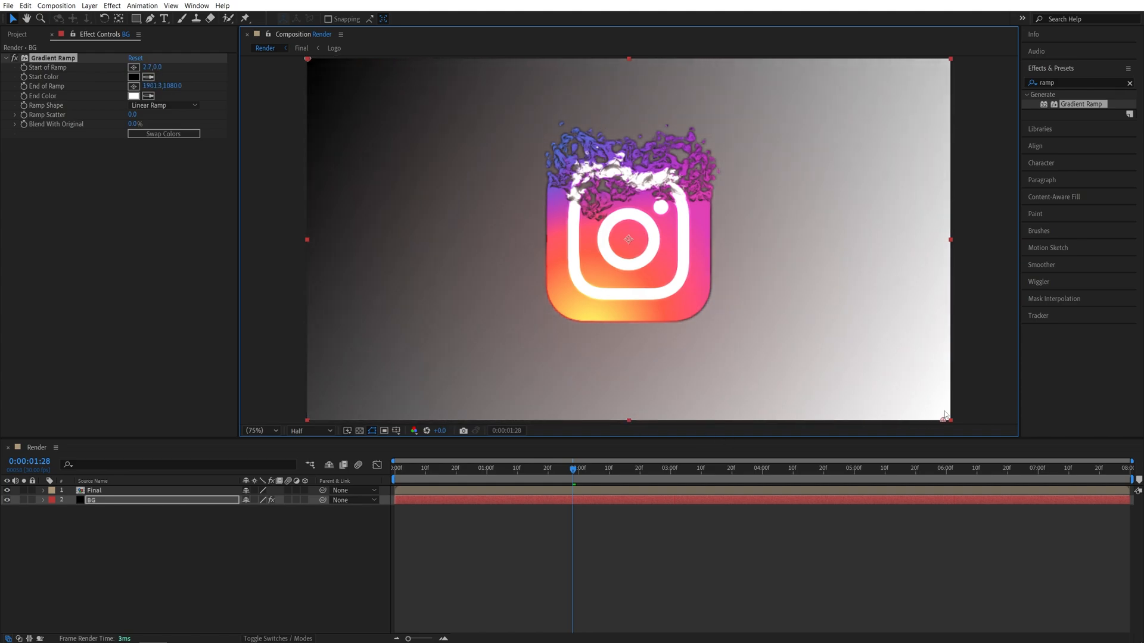
{"action": "left_click", "coordinate": [161, 105]}
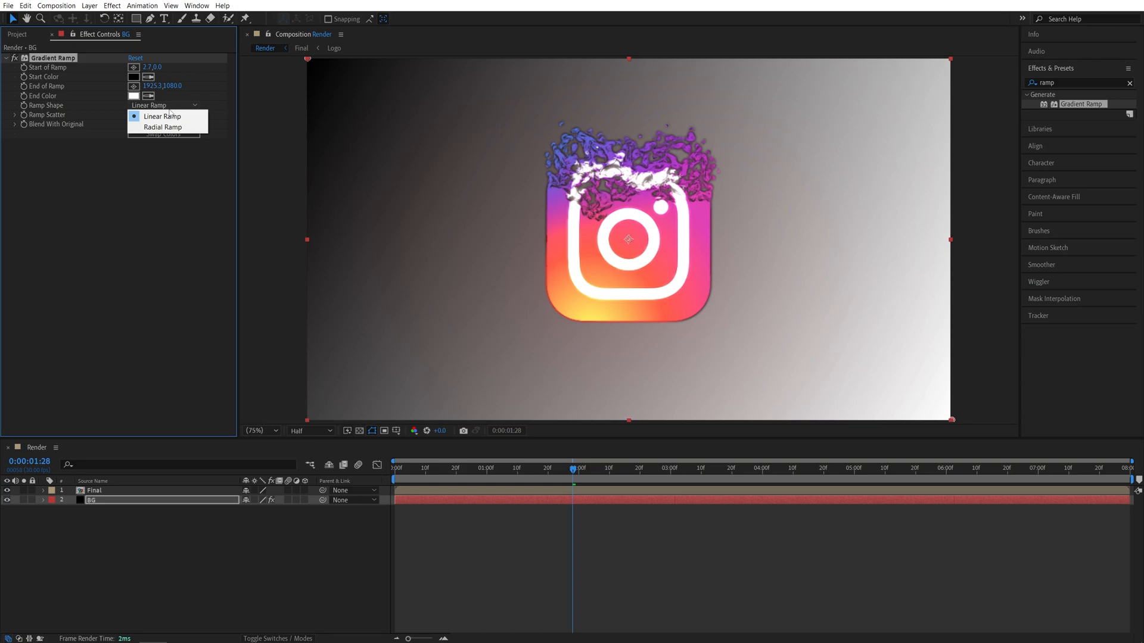
{"action": "left_click", "coordinate": [170, 128]}
{"action": "left_click", "coordinate": [157, 166]}
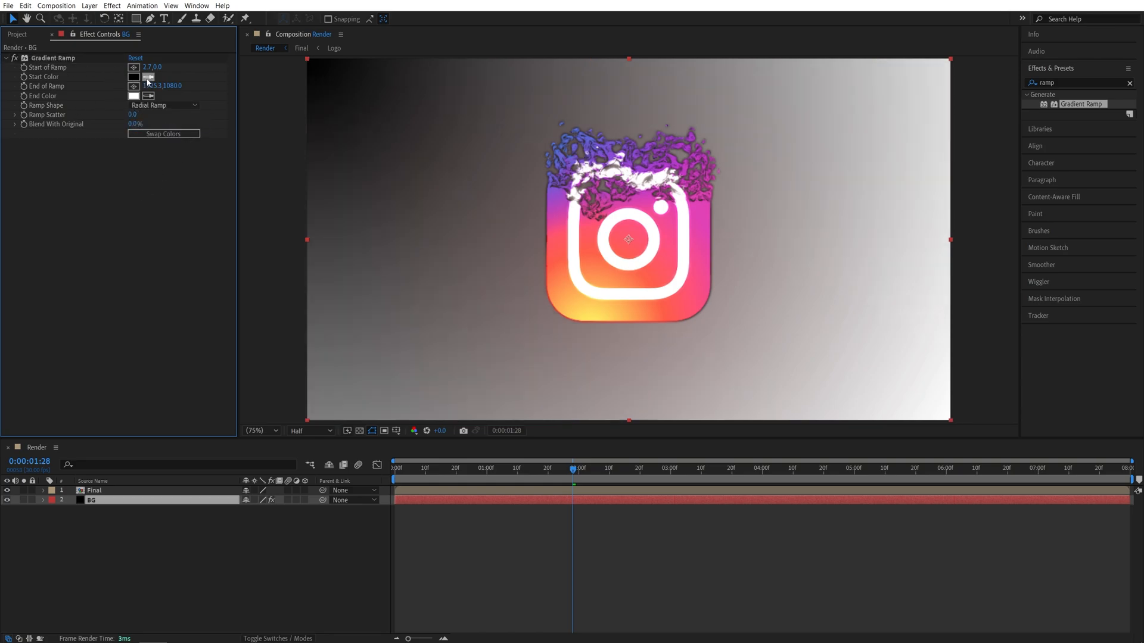
Set the ramp's start and end colours to purples (dark purple end) with Ramp Scatter 25
{"action": "left_click", "coordinate": [605, 259]}
{"action": "left_click", "coordinate": [147, 96]}
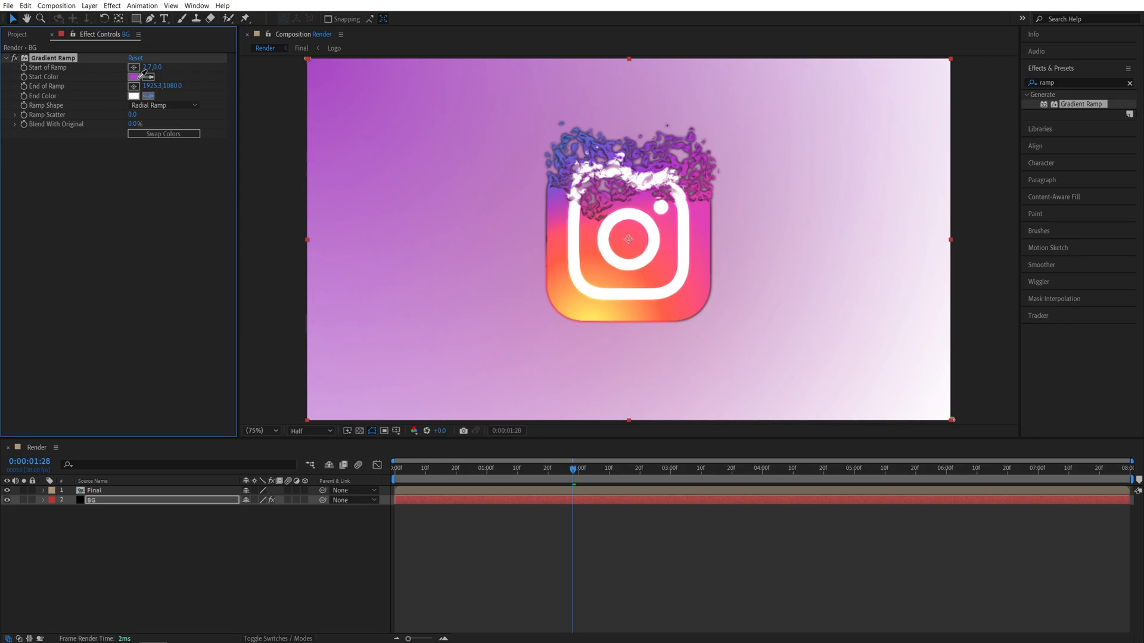
{"action": "left_click", "coordinate": [141, 75]}
{"action": "left_click", "coordinate": [135, 96]}
{"action": "left_click", "coordinate": [377, 209]}
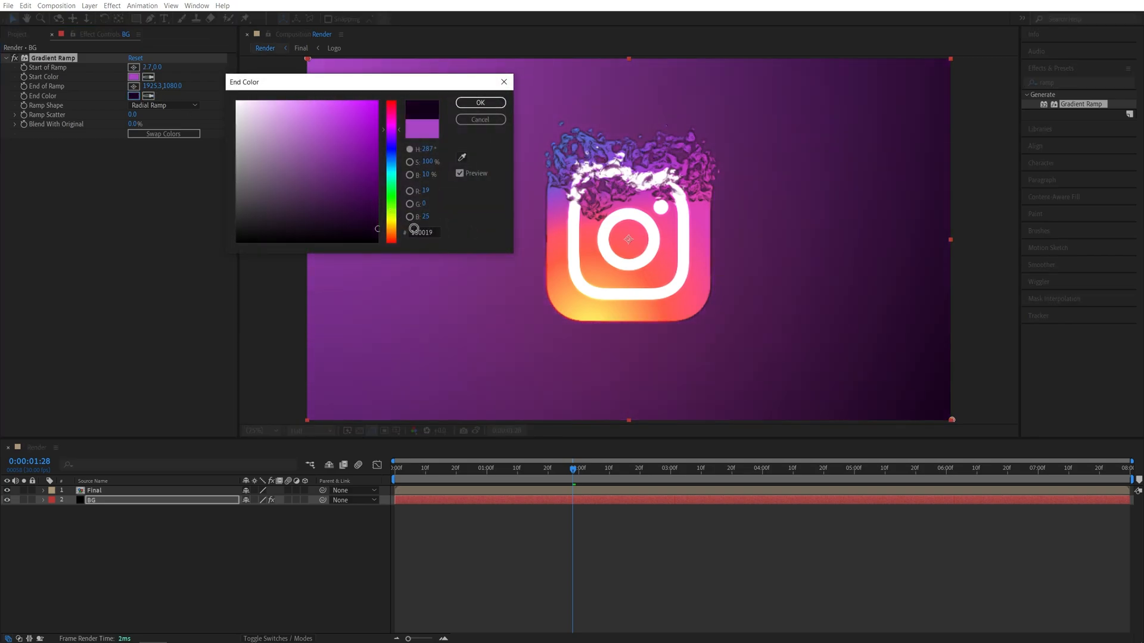
{"action": "left_click", "coordinate": [480, 102]}
{"action": "left_click", "coordinate": [134, 77]}
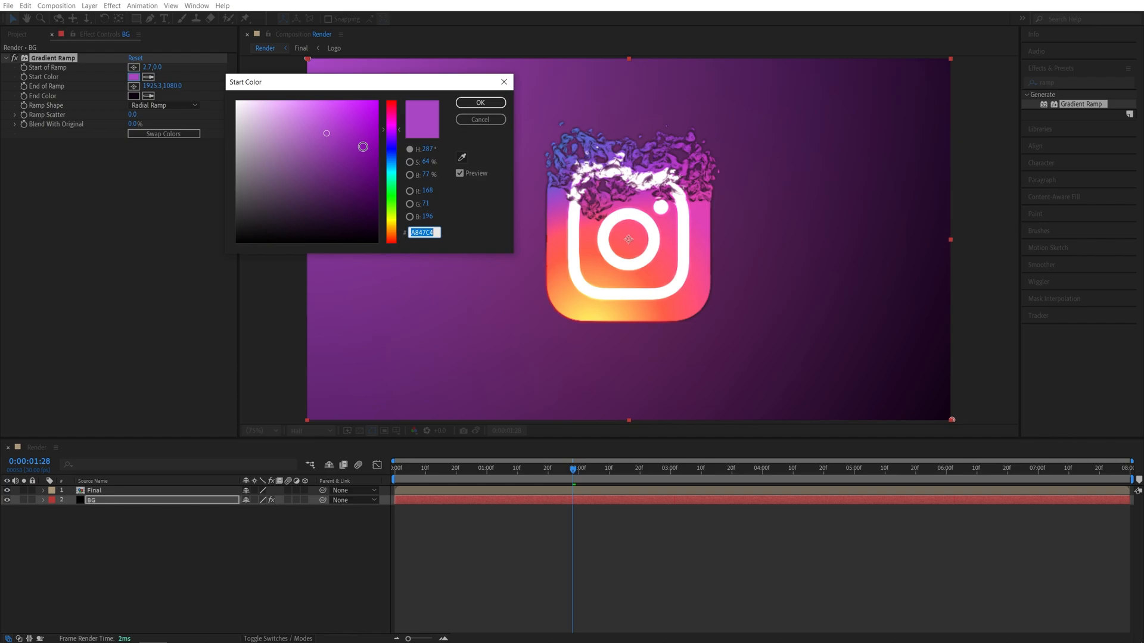
{"action": "left_click", "coordinate": [333, 158]}
{"action": "left_click", "coordinate": [481, 102]}
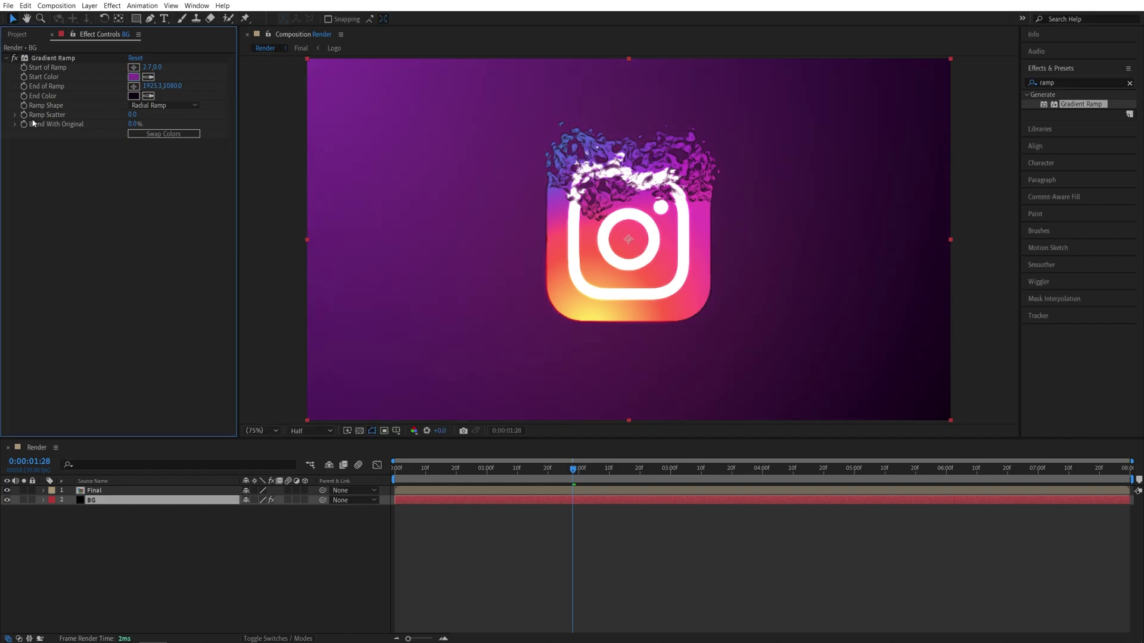
{"action": "left_click", "coordinate": [131, 117]}
{"action": "type", "text": "25"}
{"action": "key", "text": "Return"}
{"action": "left_click", "coordinate": [275, 565]}
{"action": "left_click_drag", "start_coordinate": [531, 480], "coordinate": [391, 479]}
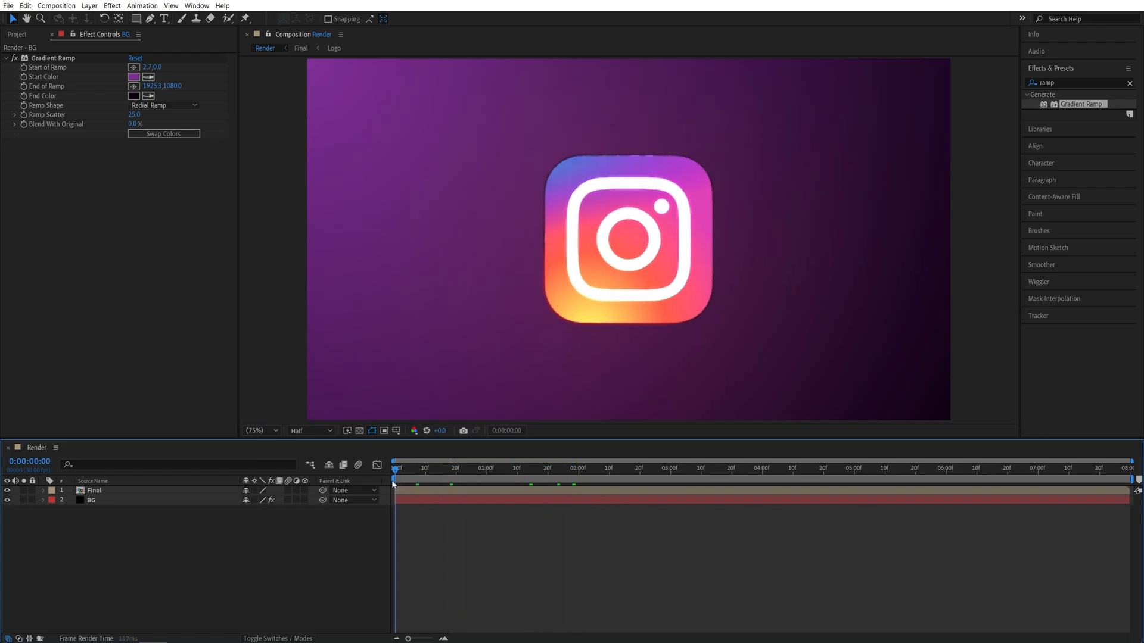
Play a preview of the logo bursting over the purple background
{"action": "key", "text": "space"}
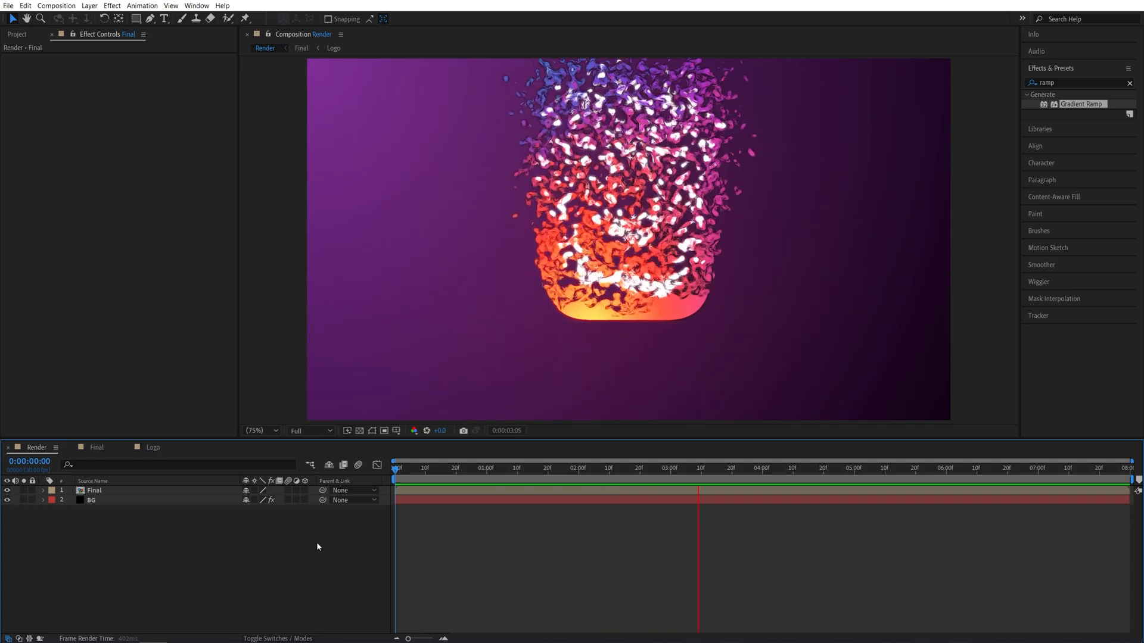
Open the Logo pre-comp inside Final and add Firefox_logo_2017.png from the Project panel
{"action": "double_click", "coordinate": [99, 490]}
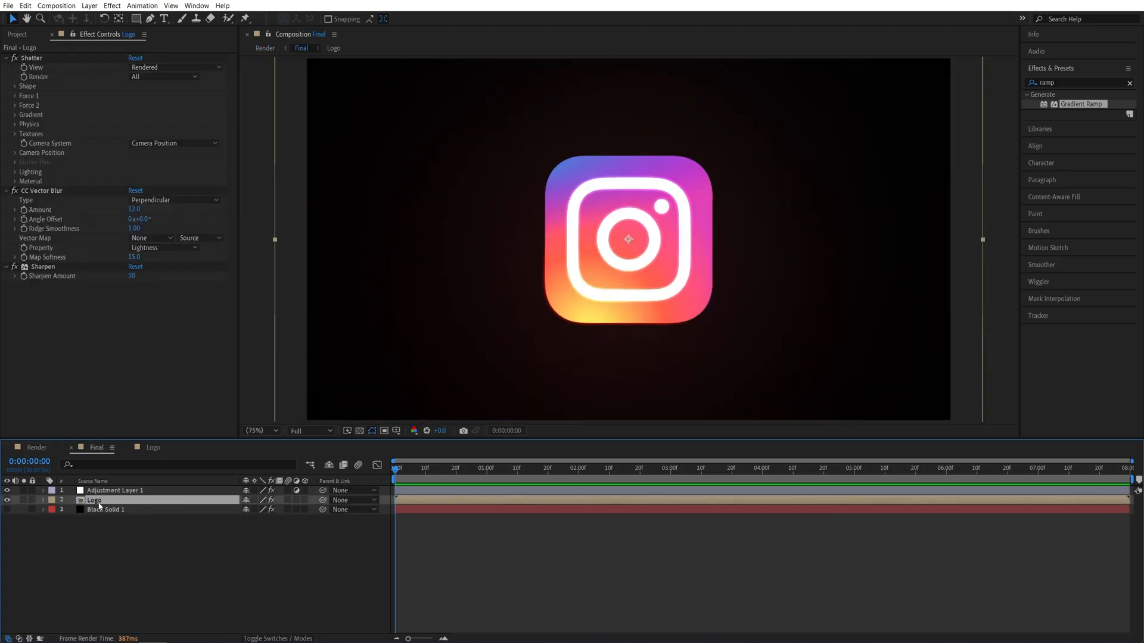
{"action": "double_click", "coordinate": [99, 502]}
{"action": "left_click", "coordinate": [123, 491]}
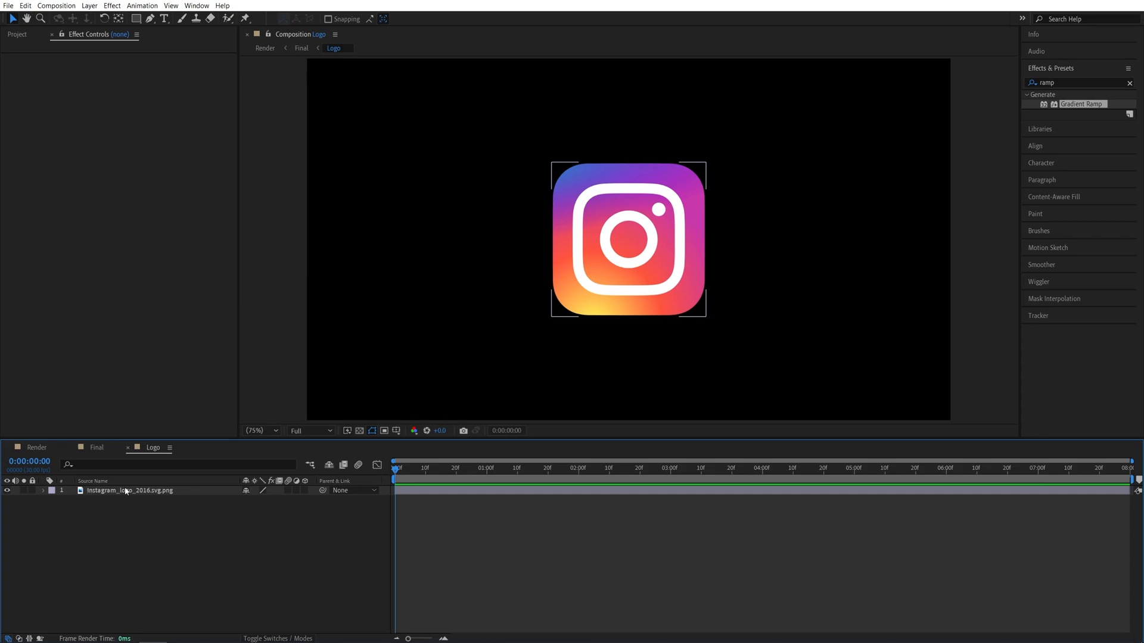
{"action": "left_click", "coordinate": [18, 34]}
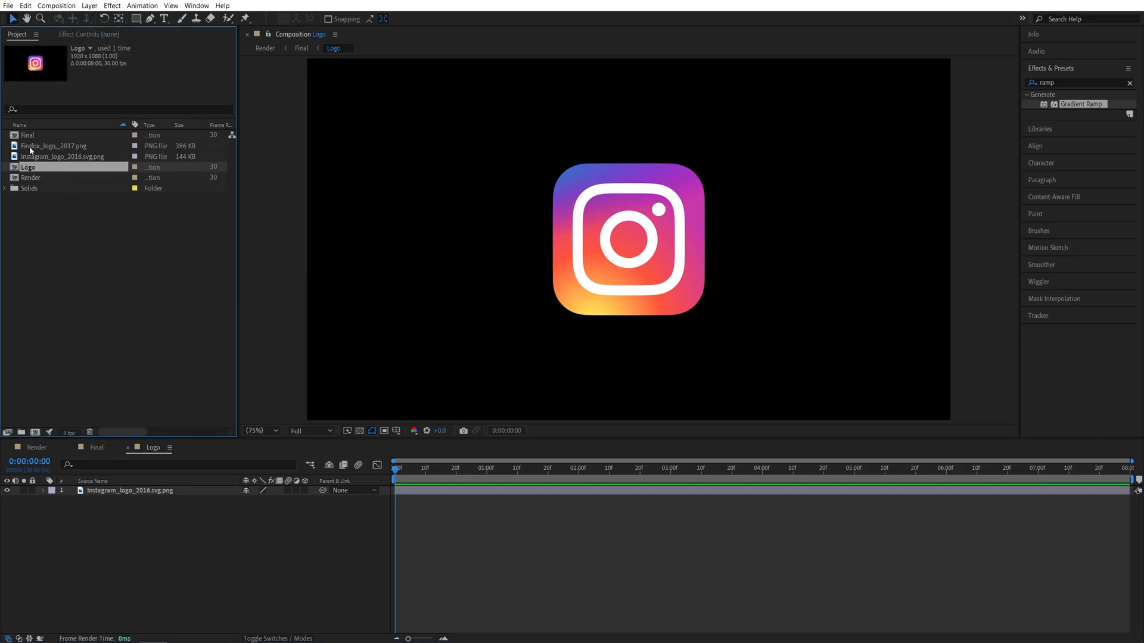
{"action": "left_click_drag", "start_coordinate": [30, 150], "coordinate": [164, 533]}
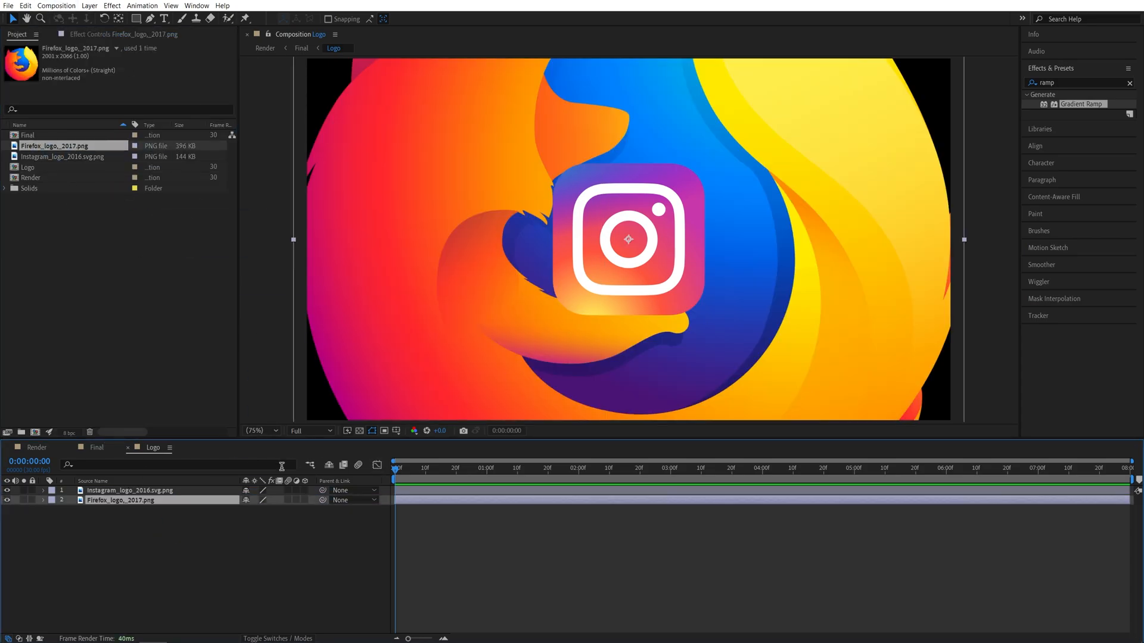
Scale the Firefox logo down to 22% and hide the Instagram logo layer
{"action": "key", "text": "s"}
{"action": "left_click_drag", "start_coordinate": [270, 510], "coordinate": [224, 510]}
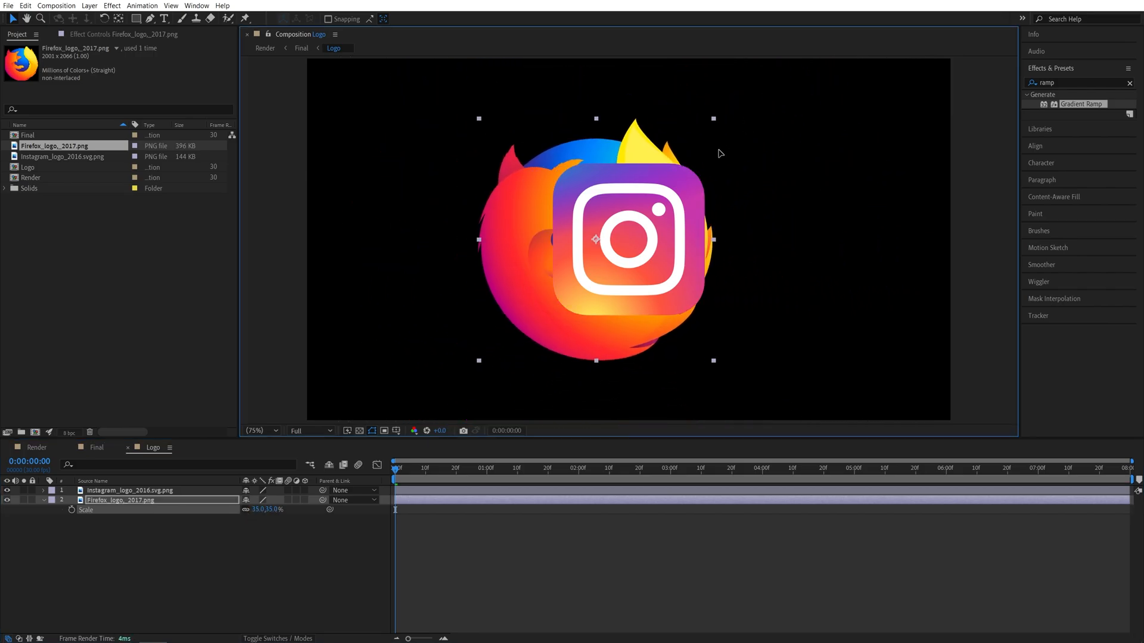
{"action": "left_click", "coordinate": [8, 491]}
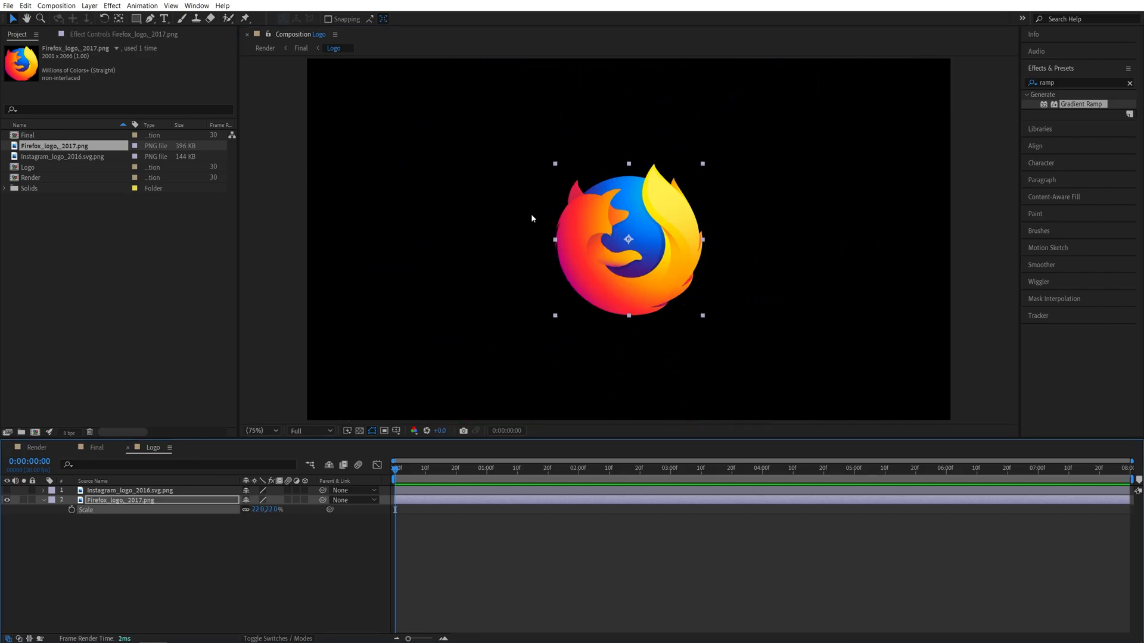
{"action": "left_click", "coordinate": [231, 575]}
{"action": "left_click", "coordinate": [36, 447]}
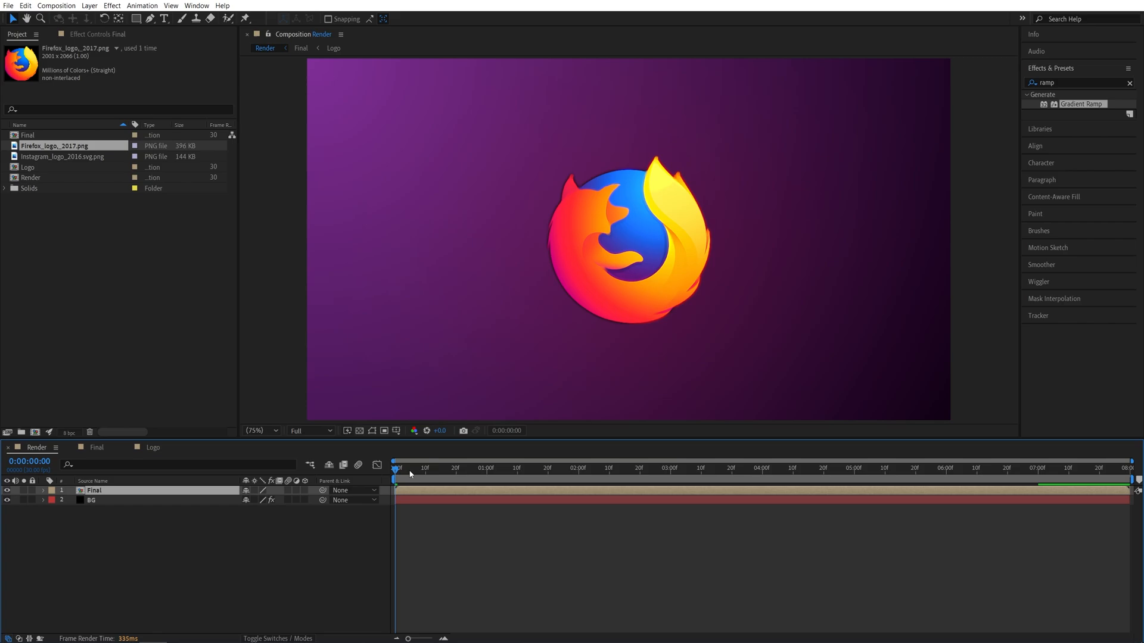
{"action": "mouse_move", "coordinate": [413, 471]}
{"action": "left_mouse_down"}
{"action": "mouse_move", "coordinate": [464, 472]}
{"action": "mouse_move", "coordinate": [395, 472]}
{"action": "left_mouse_up"}
{"action": "left_click", "coordinate": [325, 543]}
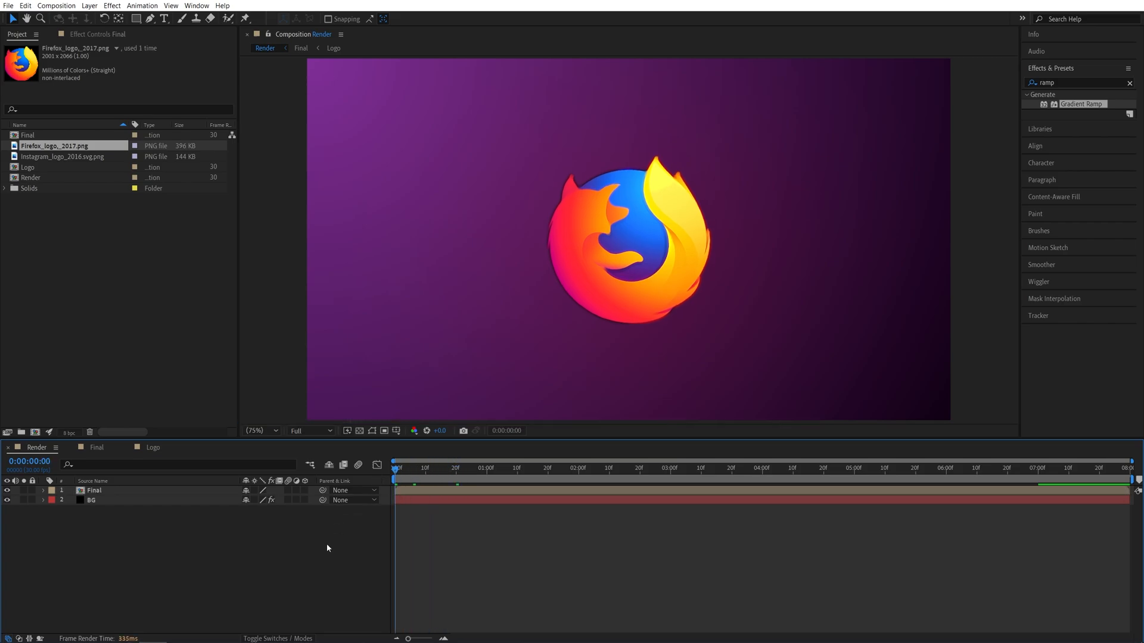
{"action": "key", "text": "space"}
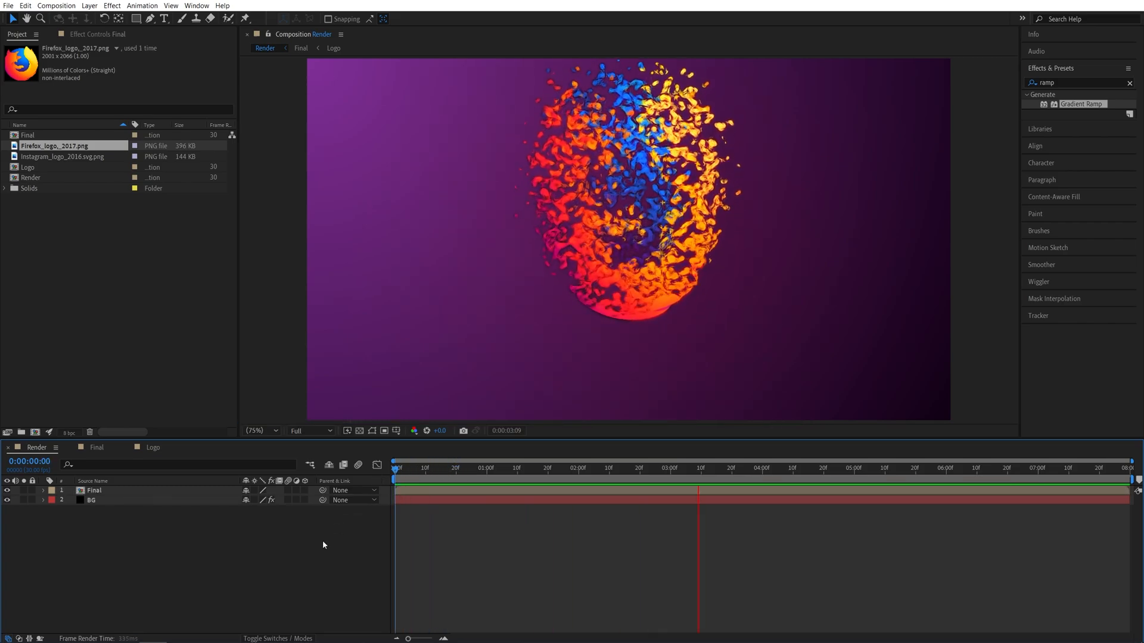